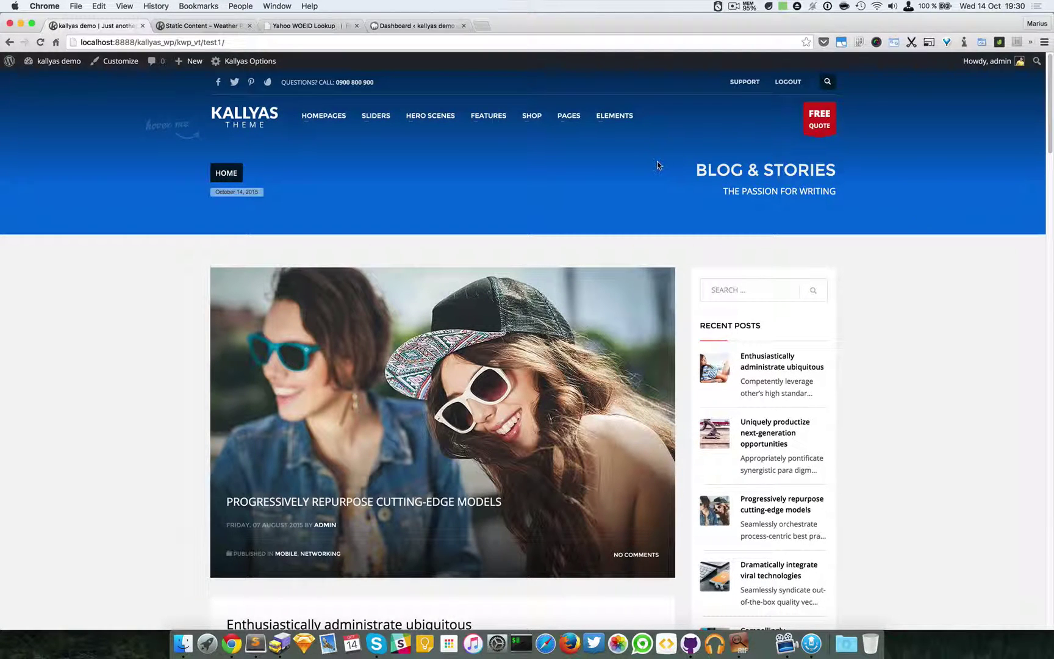
# Bring up the ELEMENTS mega menu in the demo site's header
pyautogui.moveTo(629, 119)
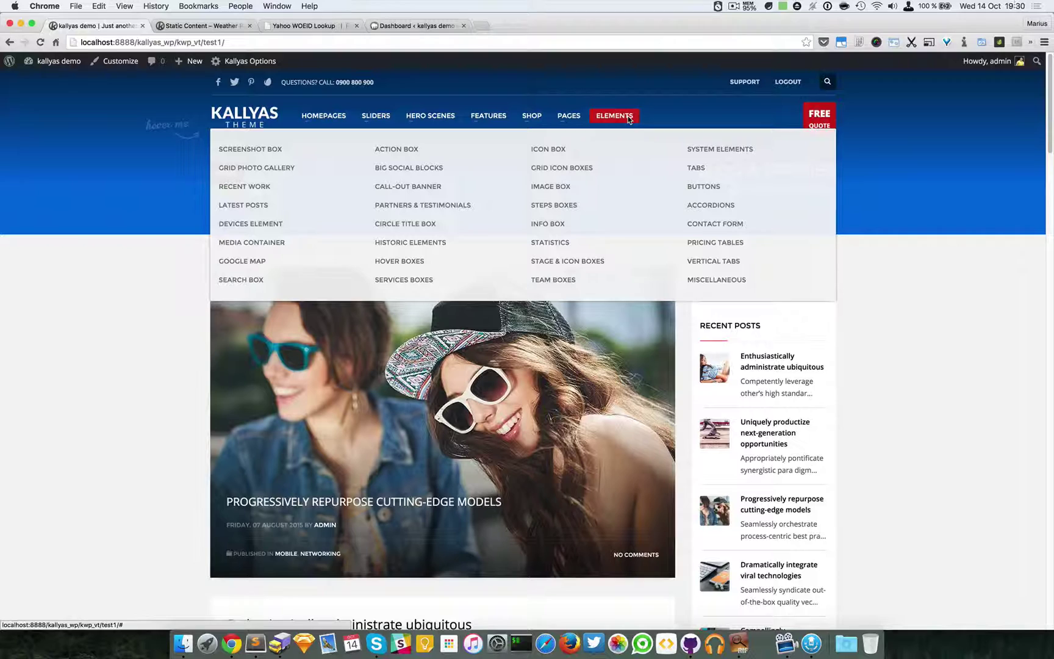
# Open the STATISTICS demo page and look over its four counters
pyautogui.click(544, 245)
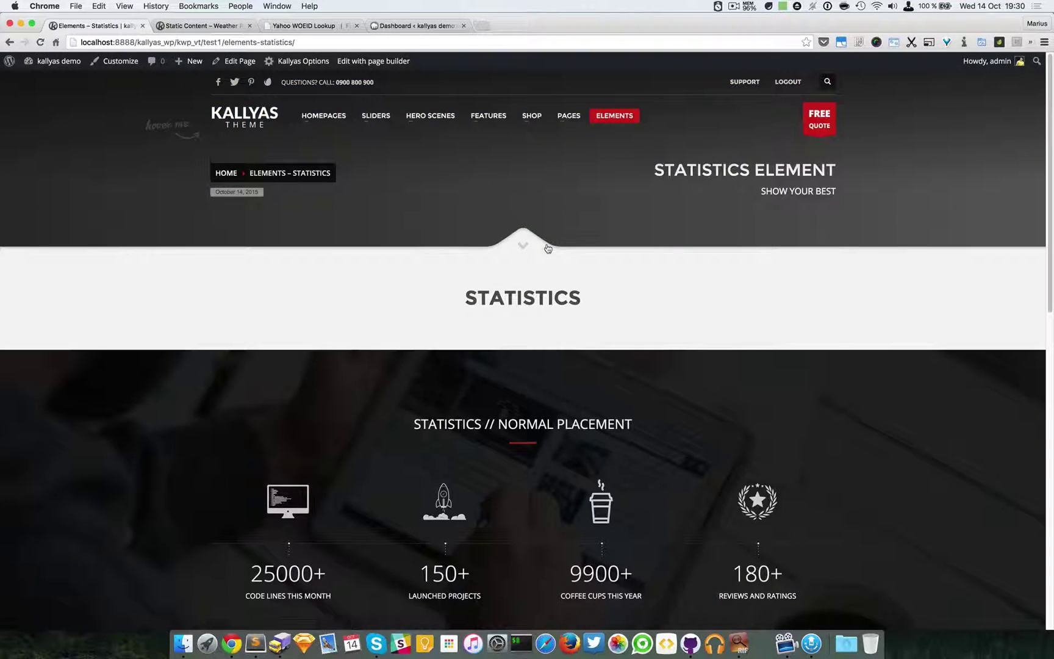
pyautogui.scroll(-3, 714, 270)
pyautogui.scroll(-1, 717, 275)
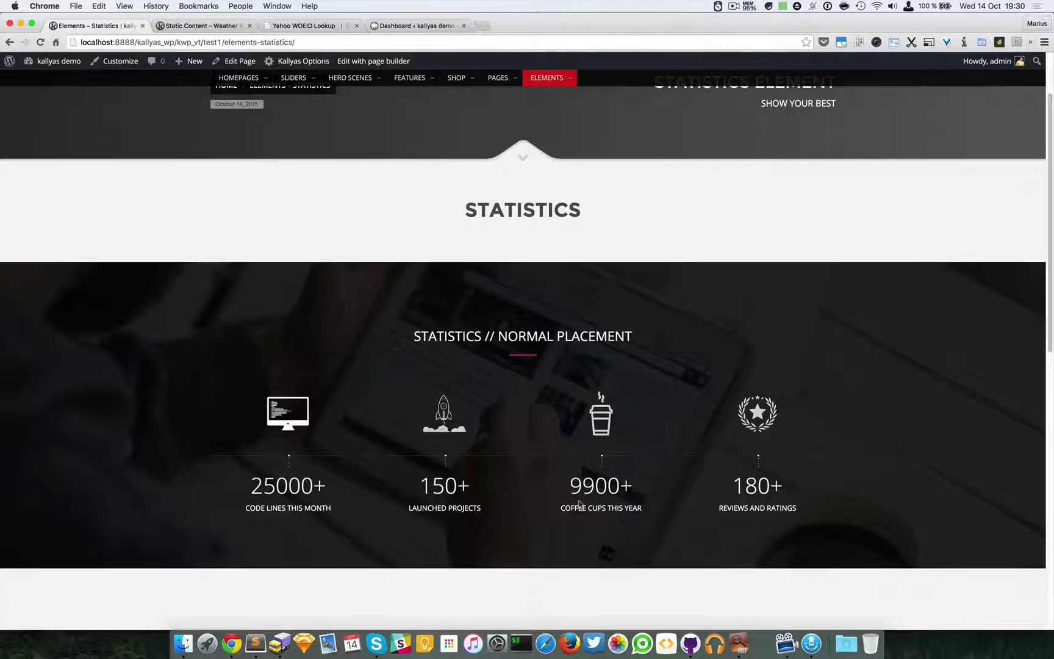
pyautogui.scroll(-1, 681, 438)
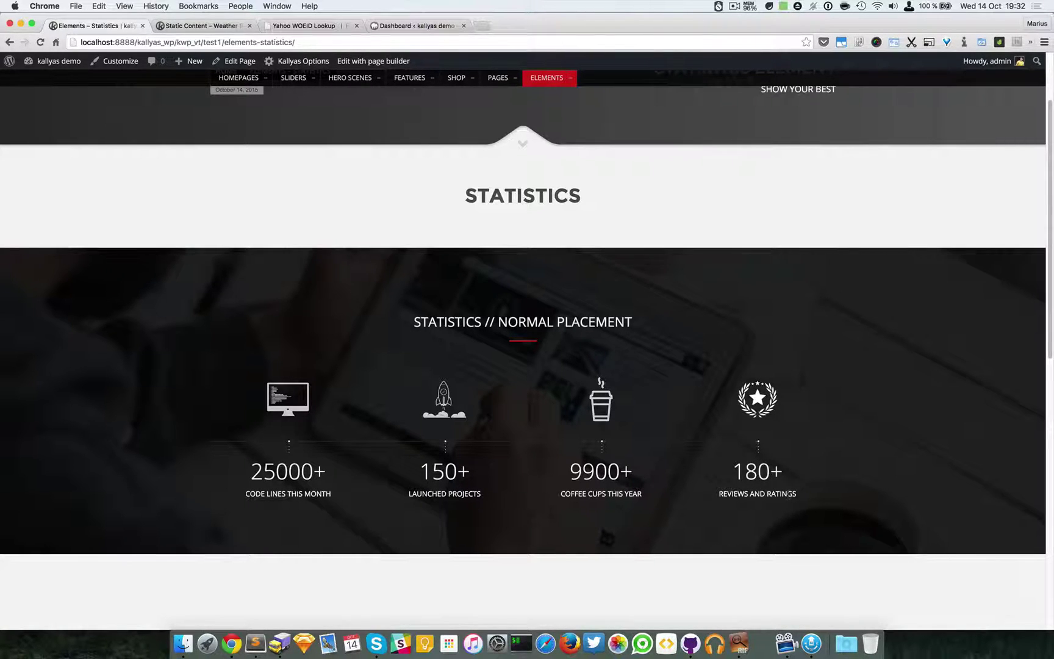
pyautogui.scroll(3, 559, 375)
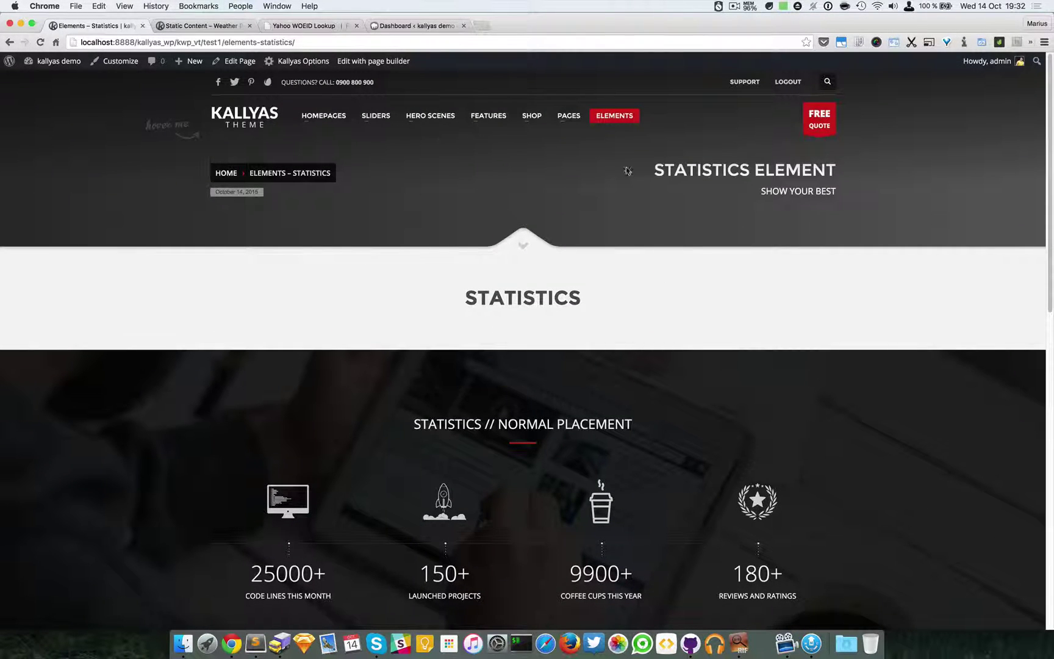
# Edit the page in the builder and open the Statistics options, moved clear of the counters
pyautogui.click(376, 61)
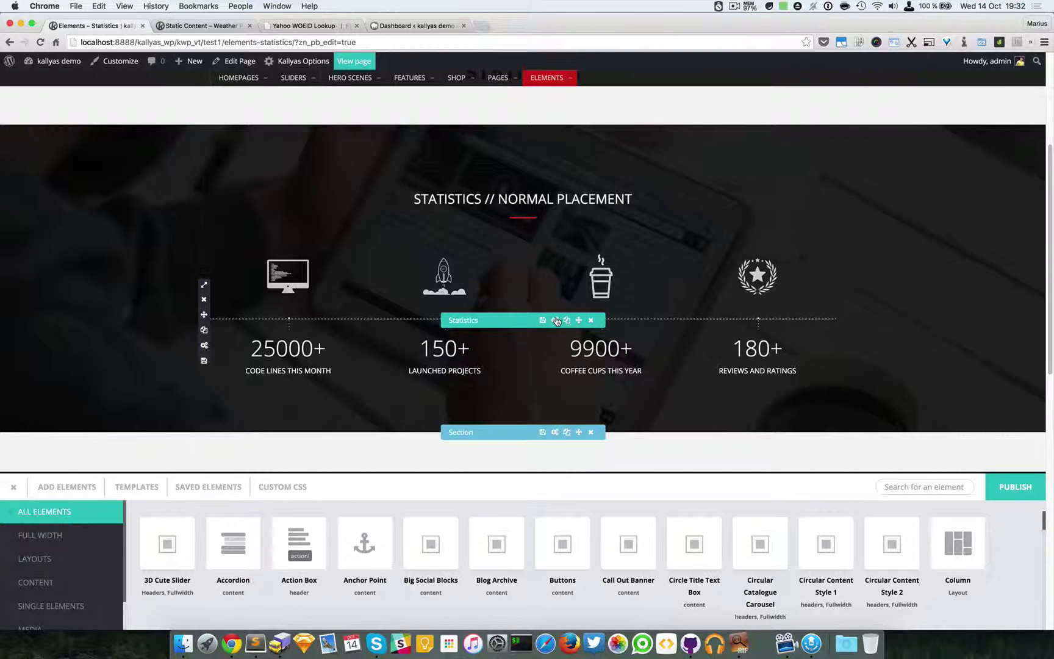
pyautogui.click(556, 321)
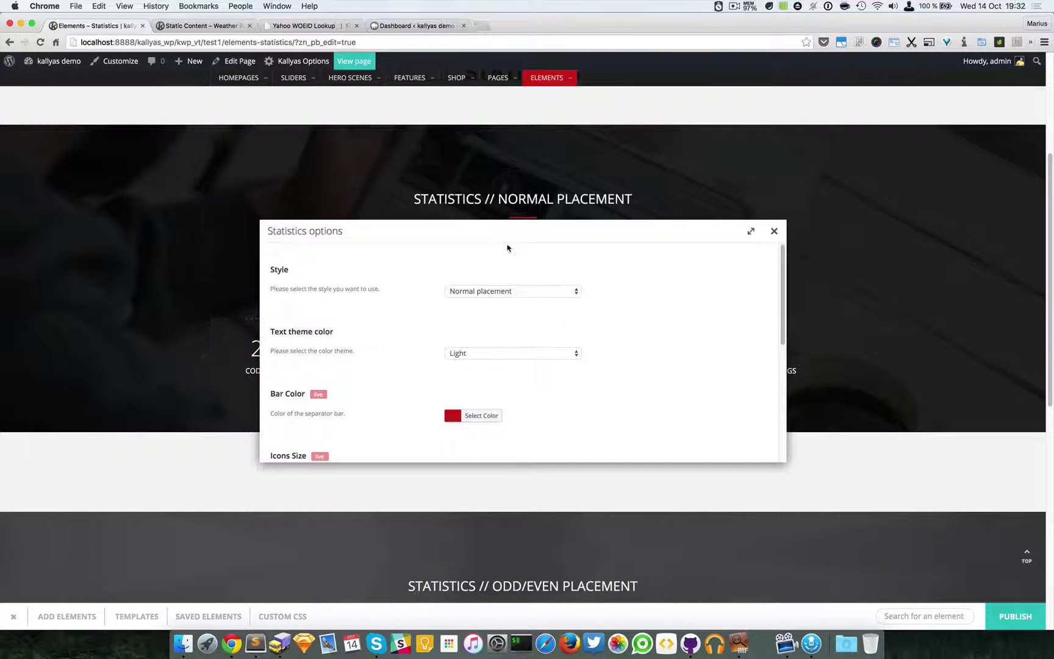
pyautogui.moveTo(506, 235); pyautogui.dragTo(660, 363)
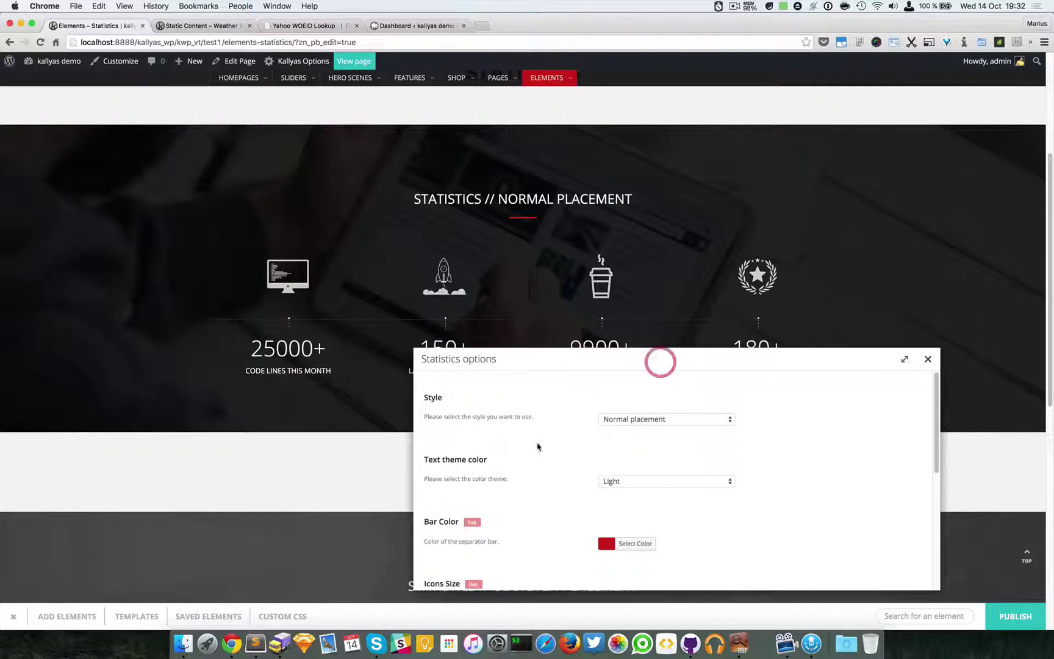
pyautogui.scroll(-2, 332, 454)
pyautogui.scroll(-1, 369, 407)
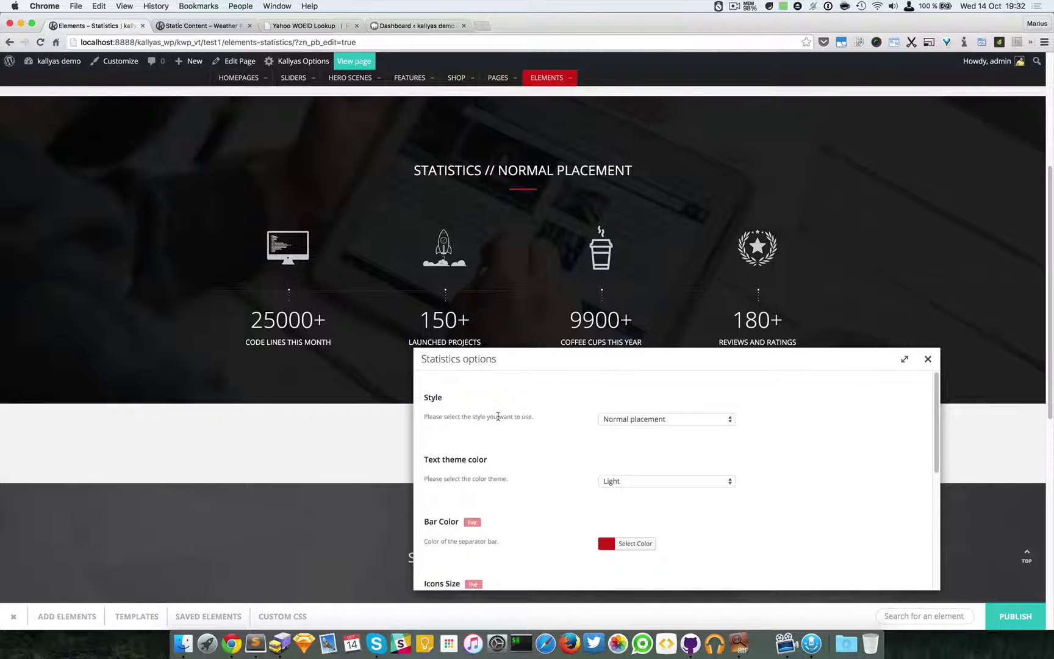
# Change the Statistics Style to 'Odd / Even placement' and close the options
pyautogui.click(627, 420)
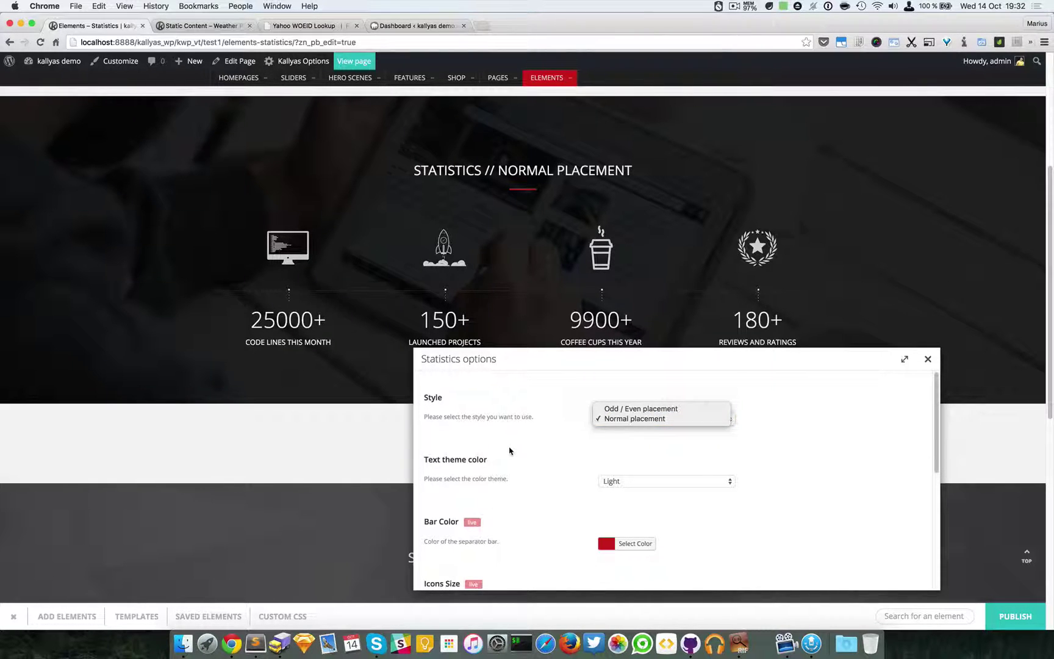
pyautogui.click(555, 445)
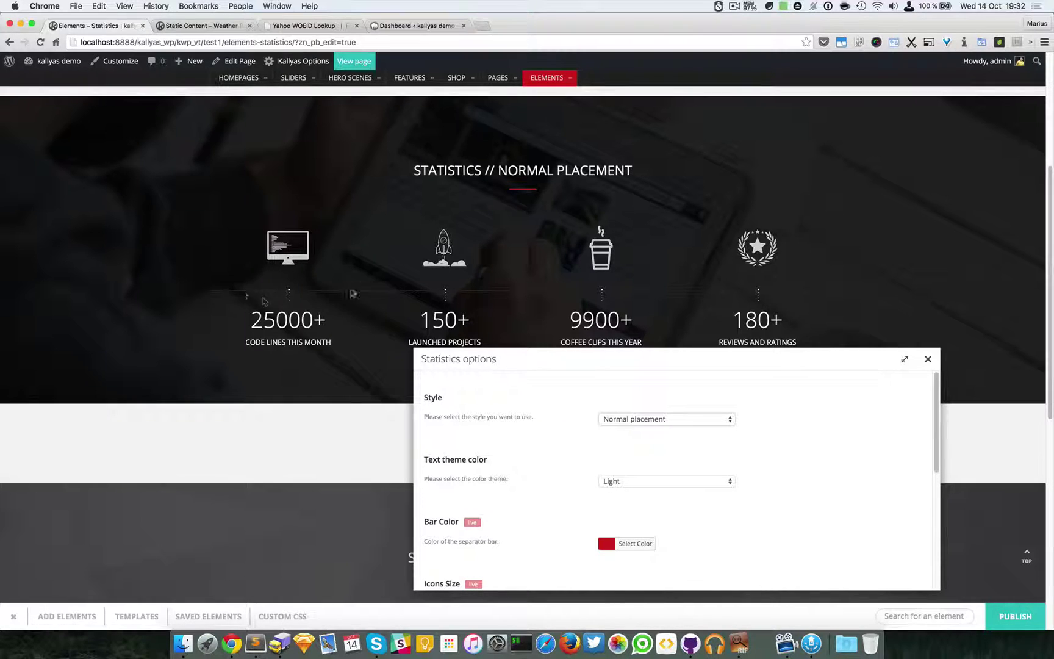
pyautogui.click(618, 417)
pyautogui.click(623, 411)
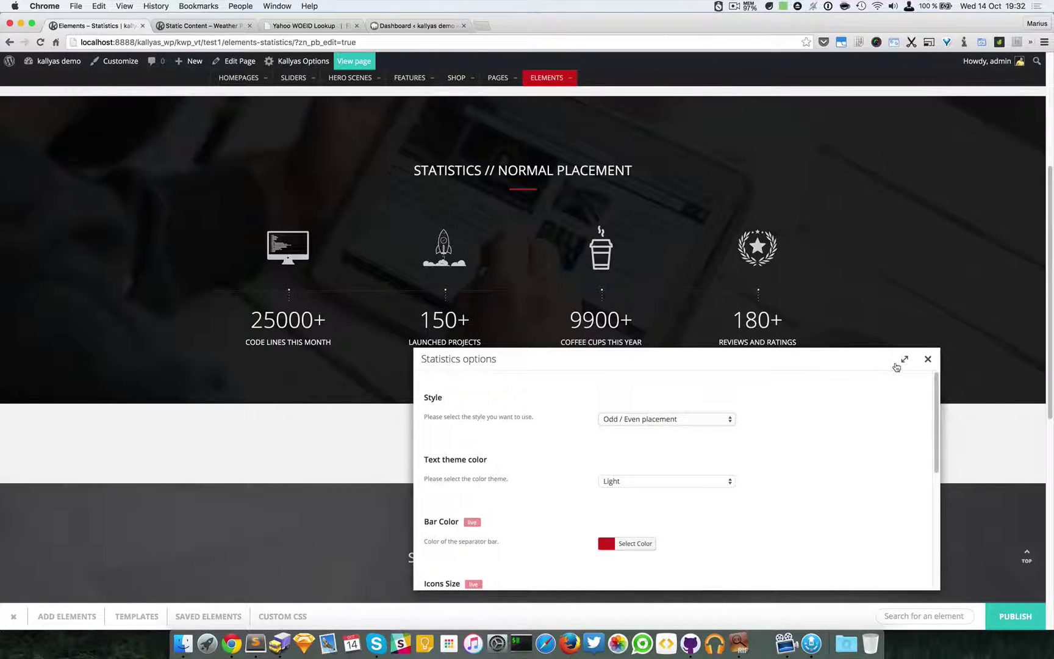
pyautogui.click(928, 359)
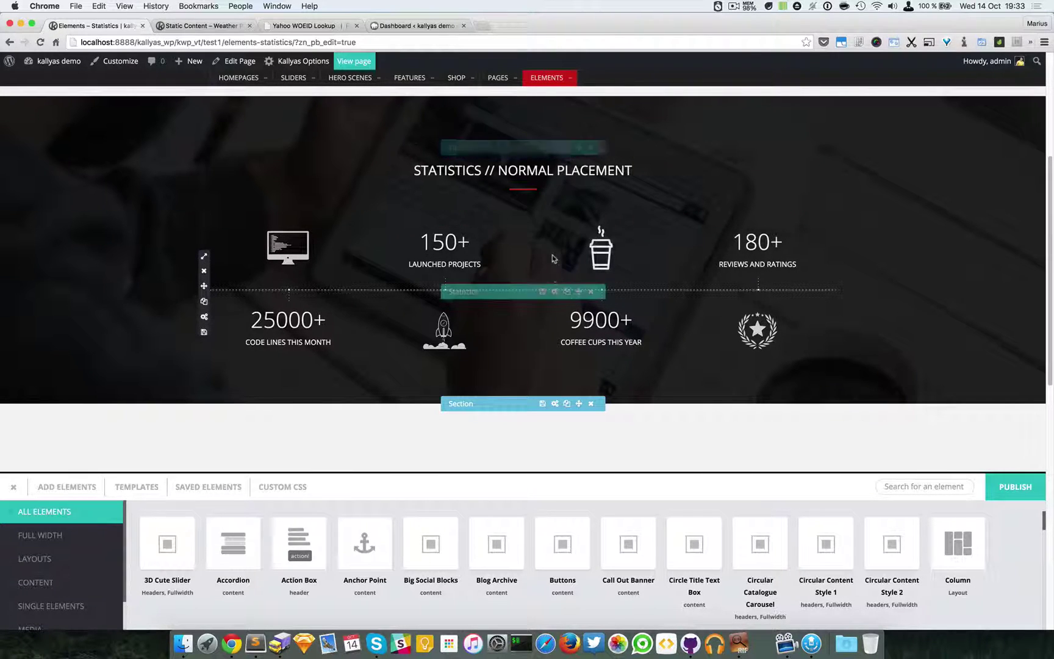
# Reopen the Statistics options beside the counters and scroll down to Text theme color
pyautogui.click(555, 292)
pyautogui.moveTo(551, 226); pyautogui.dragTo(705, 338)
pyautogui.scroll(-1, 400, 275)
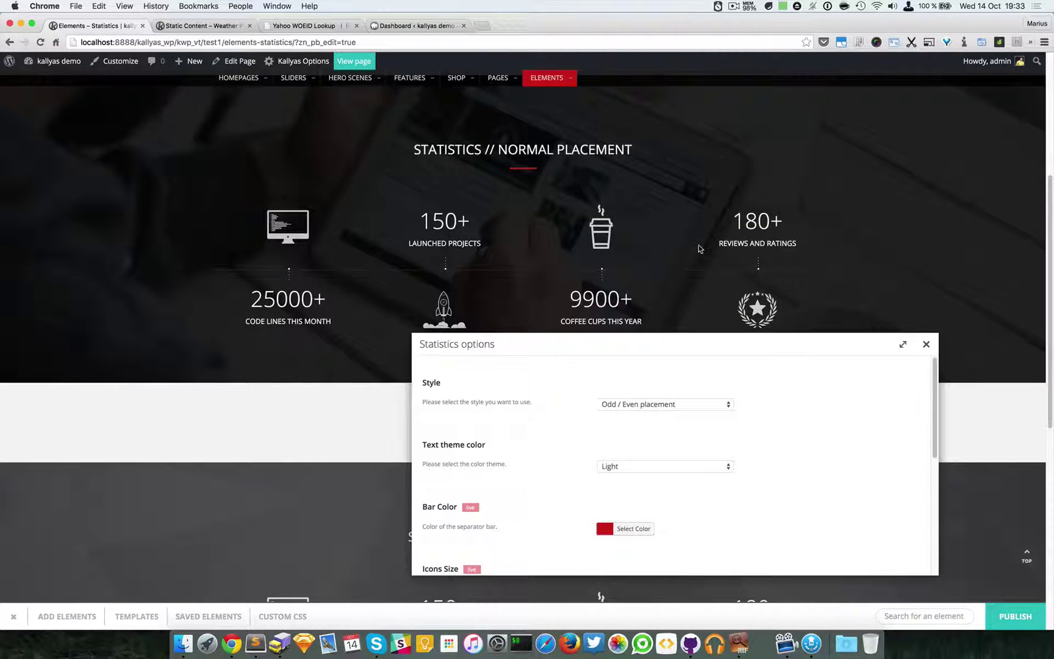
pyautogui.scroll(-1, 754, 468)
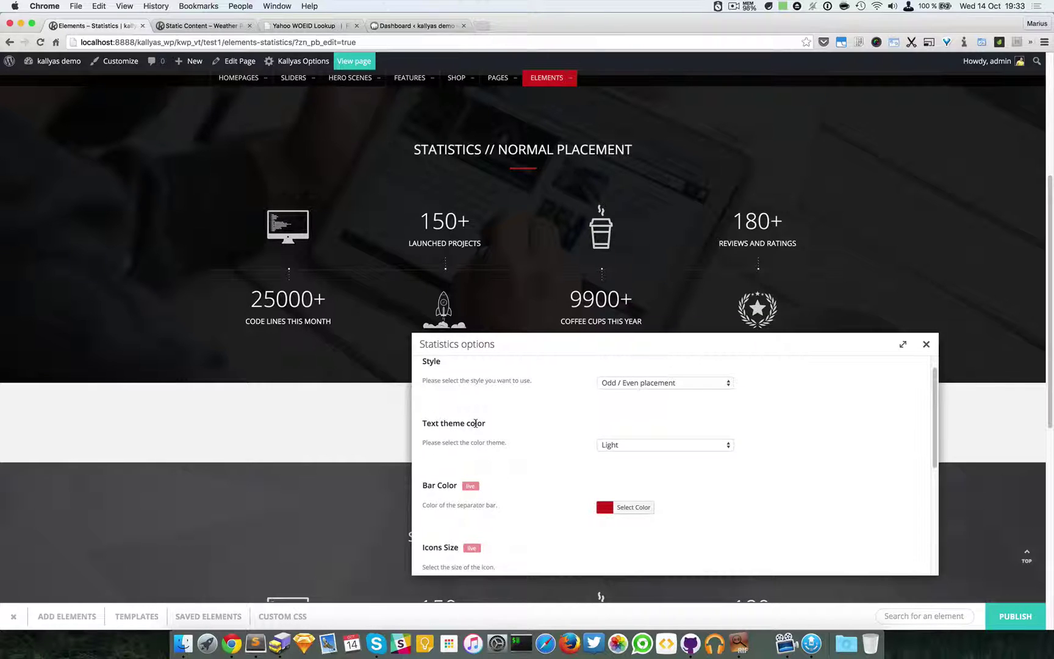
pyautogui.scroll(-1, 648, 437)
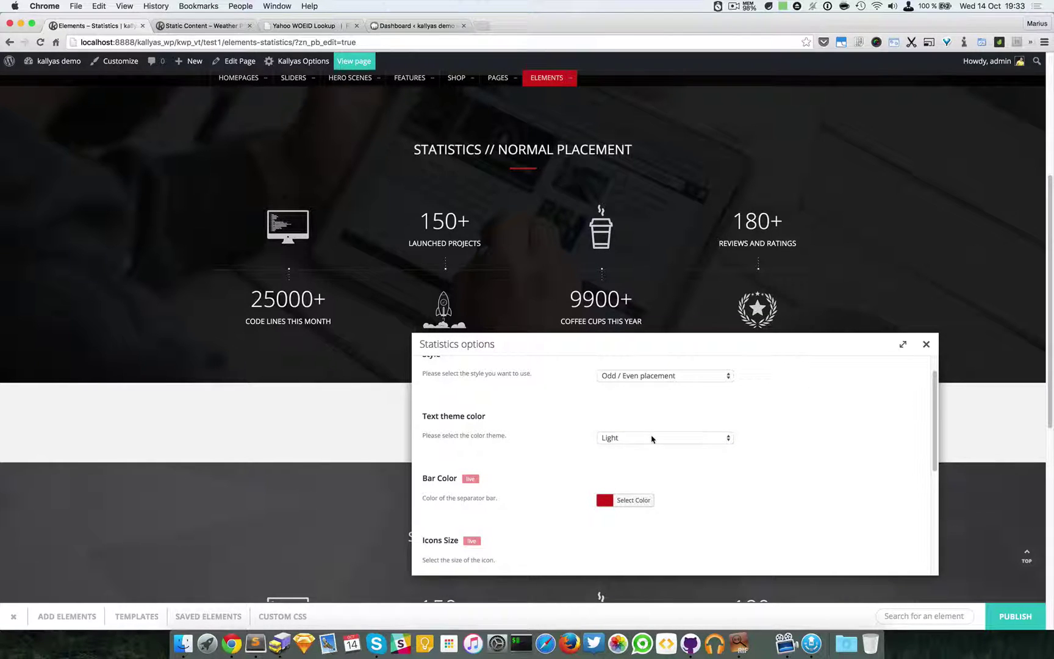
# Change the Text theme color from Light to Dark
pyautogui.click(652, 438)
pyautogui.click(673, 414)
pyautogui.click(667, 443)
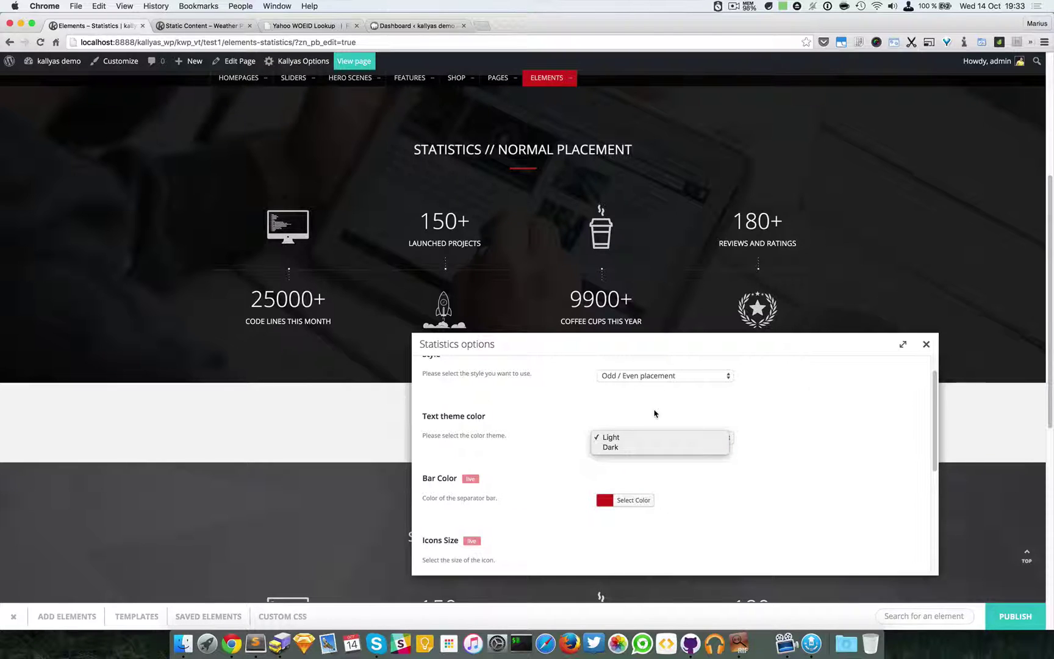
pyautogui.click(655, 414)
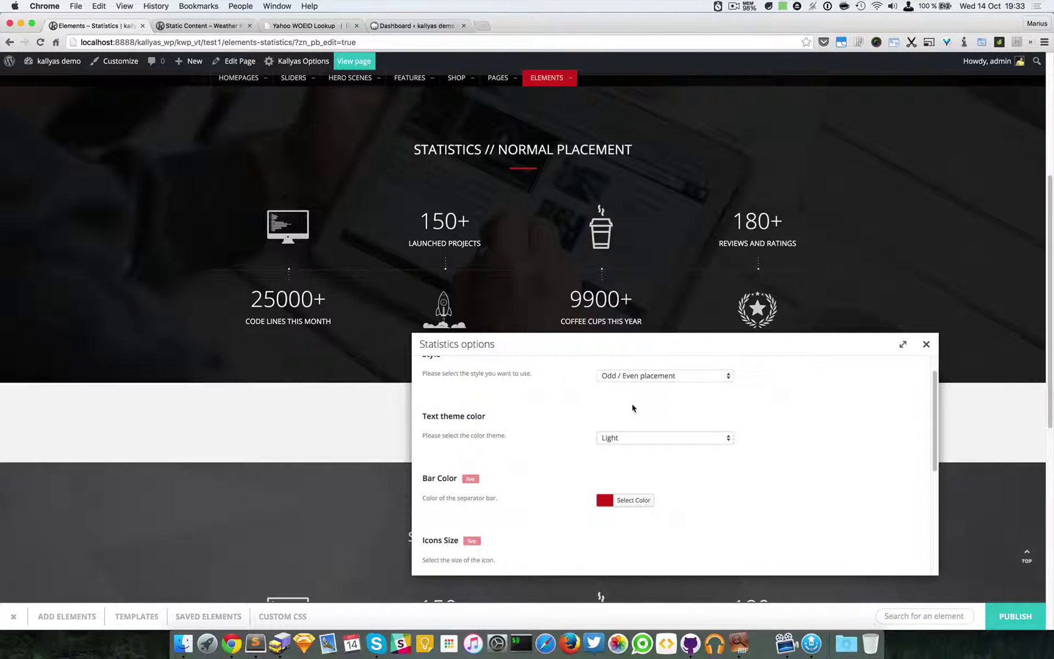
pyautogui.moveTo(640, 346); pyautogui.dragTo(675, 365)
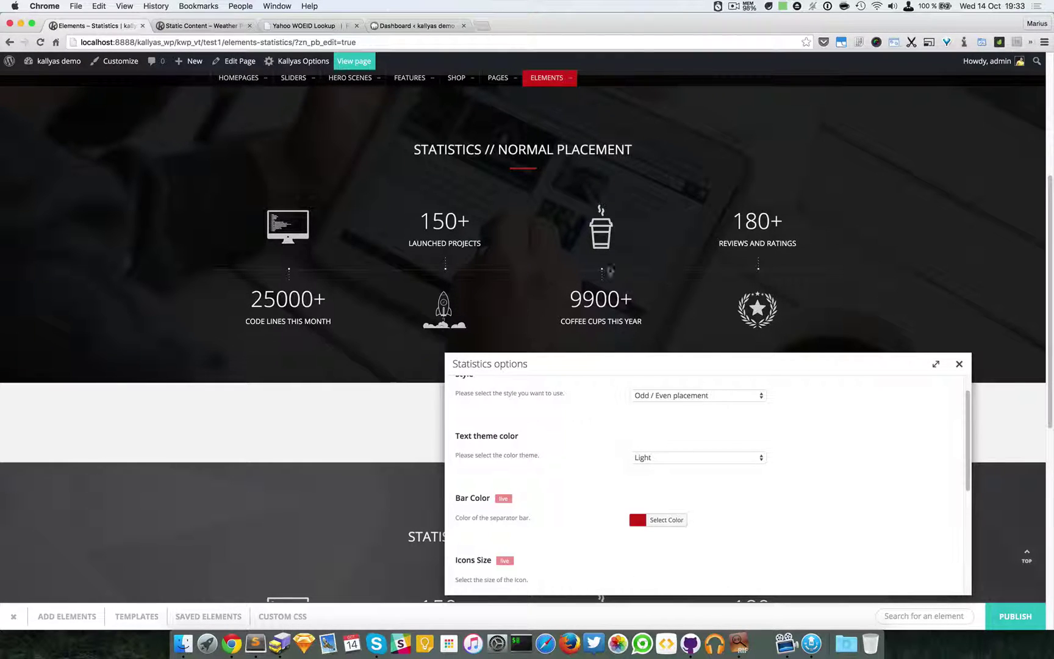
pyautogui.click(682, 458)
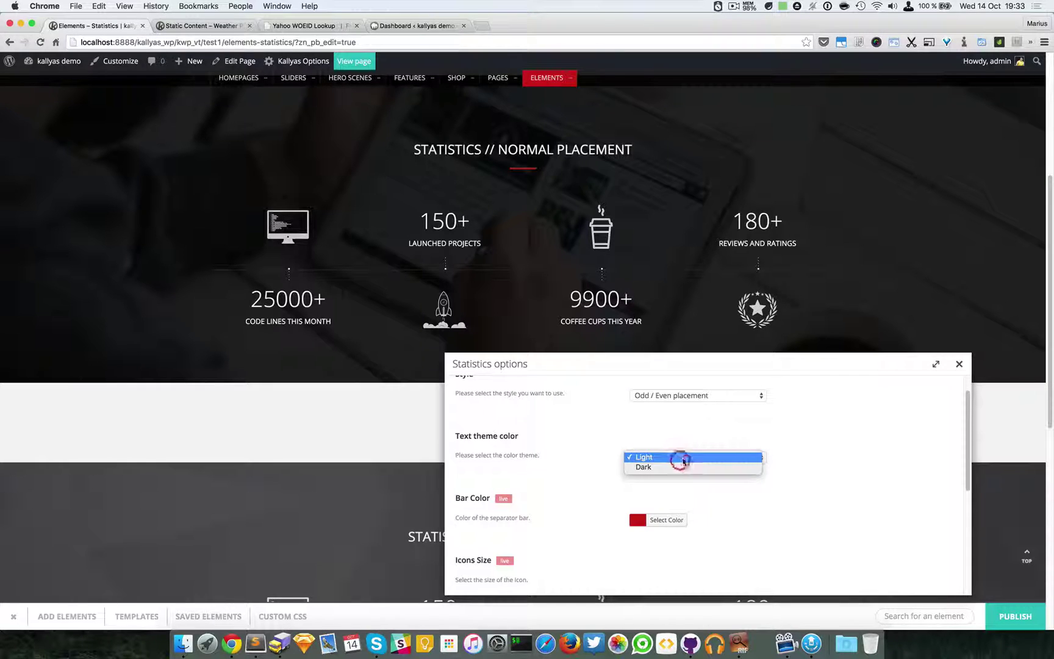
pyautogui.click(684, 468)
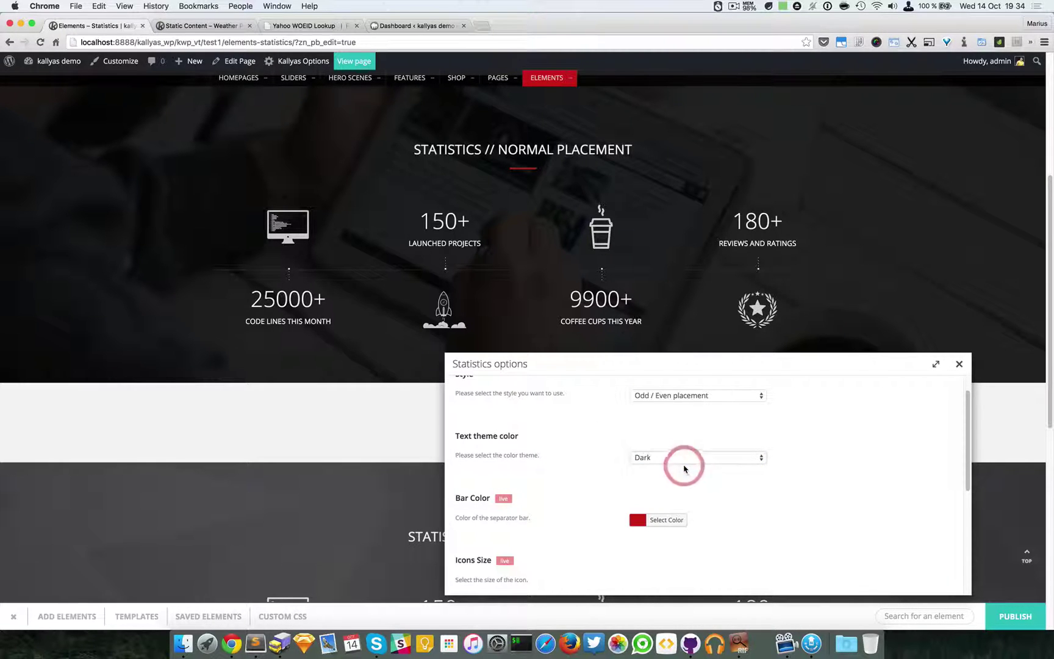
# Apply the Dark text, then reopen the options and restore Text theme color to Light
pyautogui.click(960, 364)
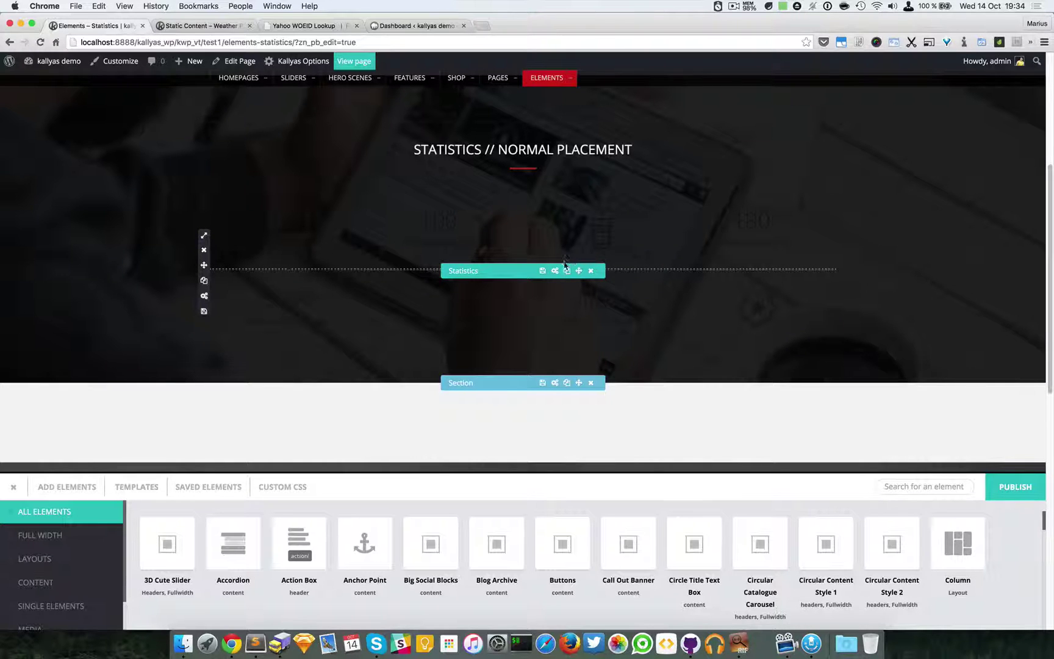
pyautogui.click(557, 273)
pyautogui.moveTo(551, 238); pyautogui.dragTo(695, 334)
pyautogui.click(650, 448)
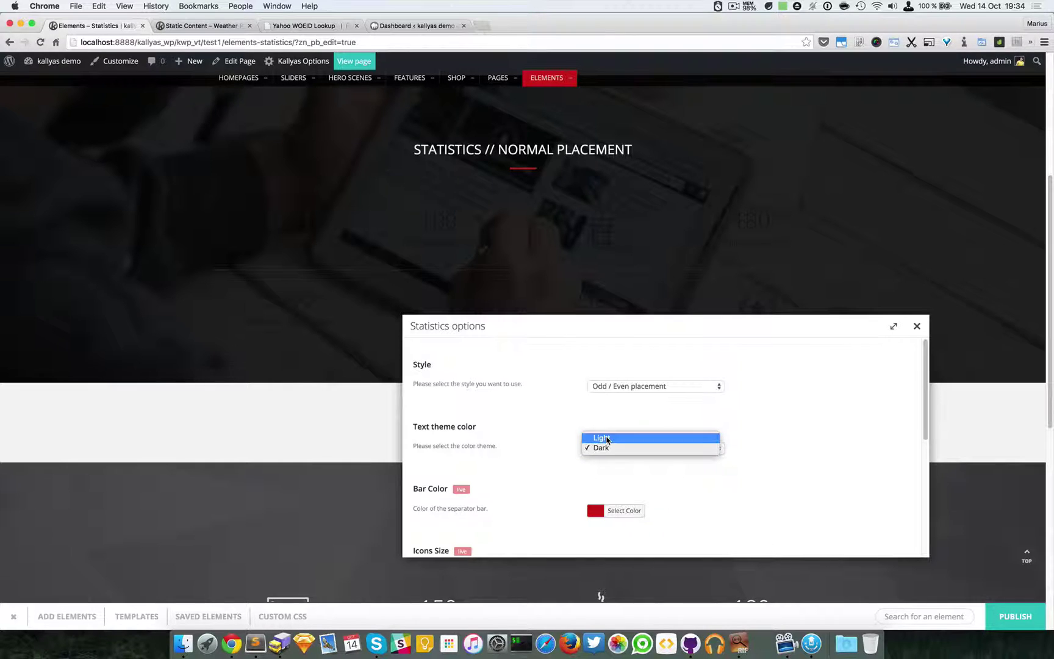
pyautogui.click(608, 438)
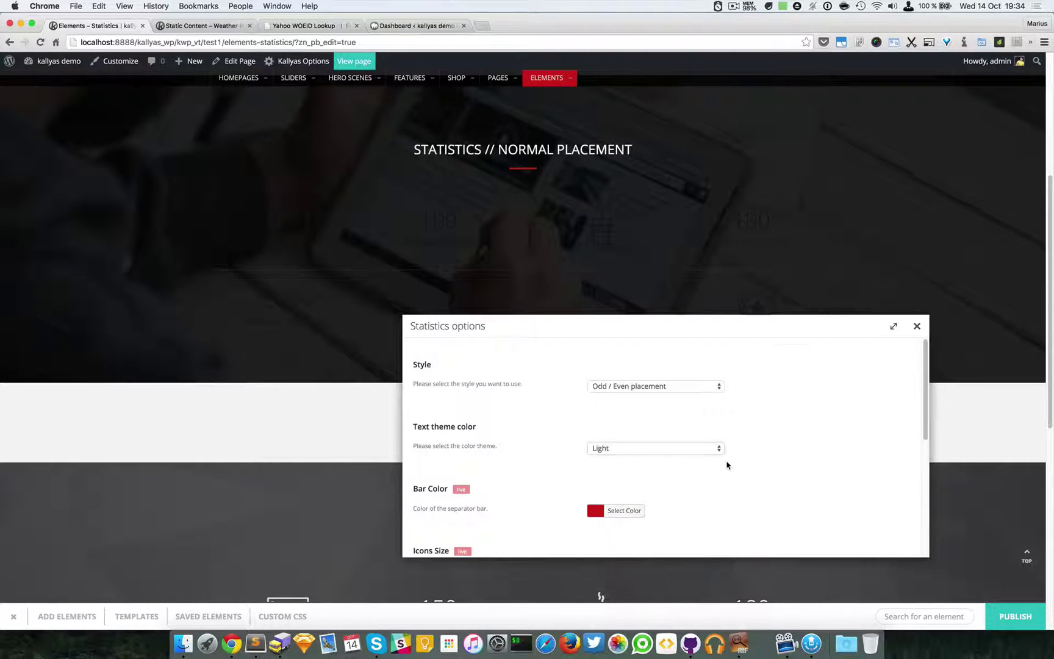
pyautogui.scroll(-3, 727, 465)
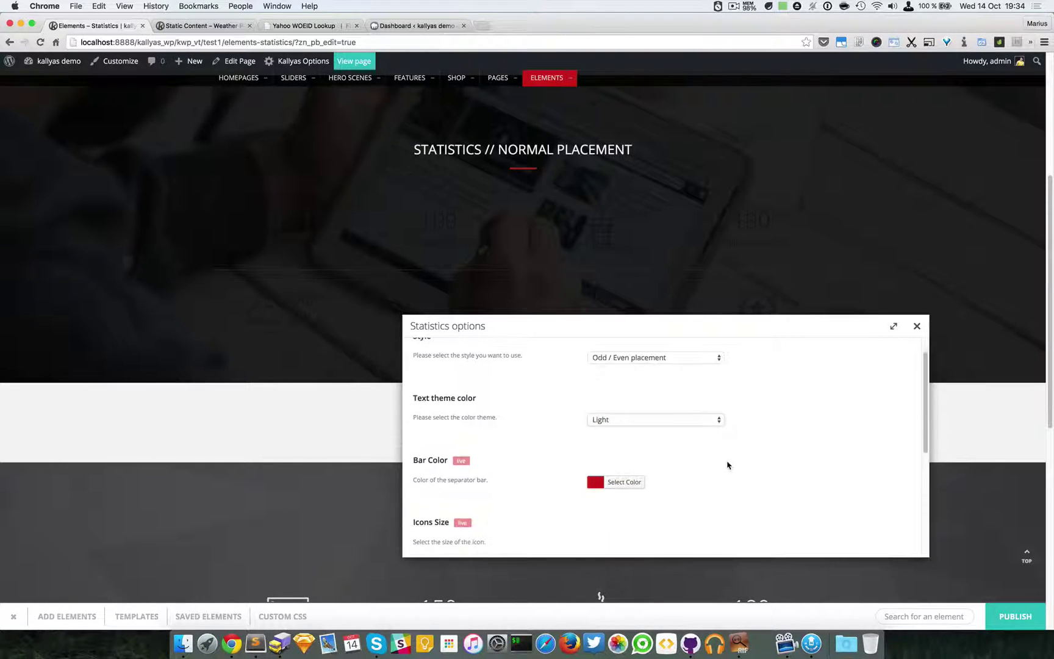
pyautogui.click(917, 326)
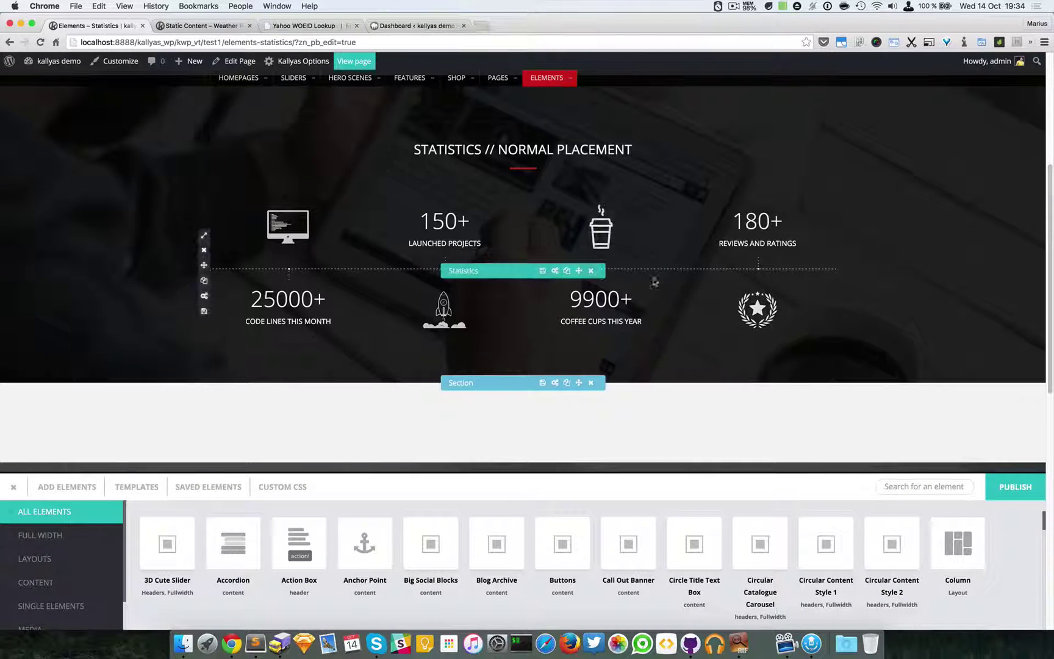
# Reopen the Statistics options and set the Bar Color to teal #23eaae
pyautogui.click(561, 270)
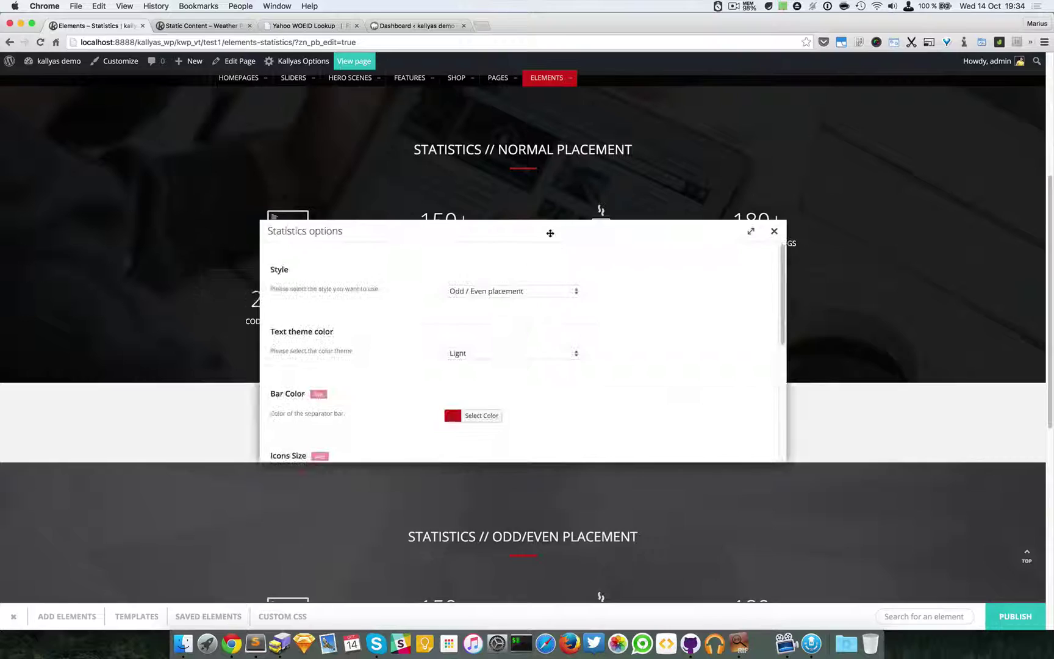
pyautogui.moveTo(548, 233); pyautogui.dragTo(714, 330)
pyautogui.scroll(-3, 585, 503)
pyautogui.scroll(-2, 585, 503)
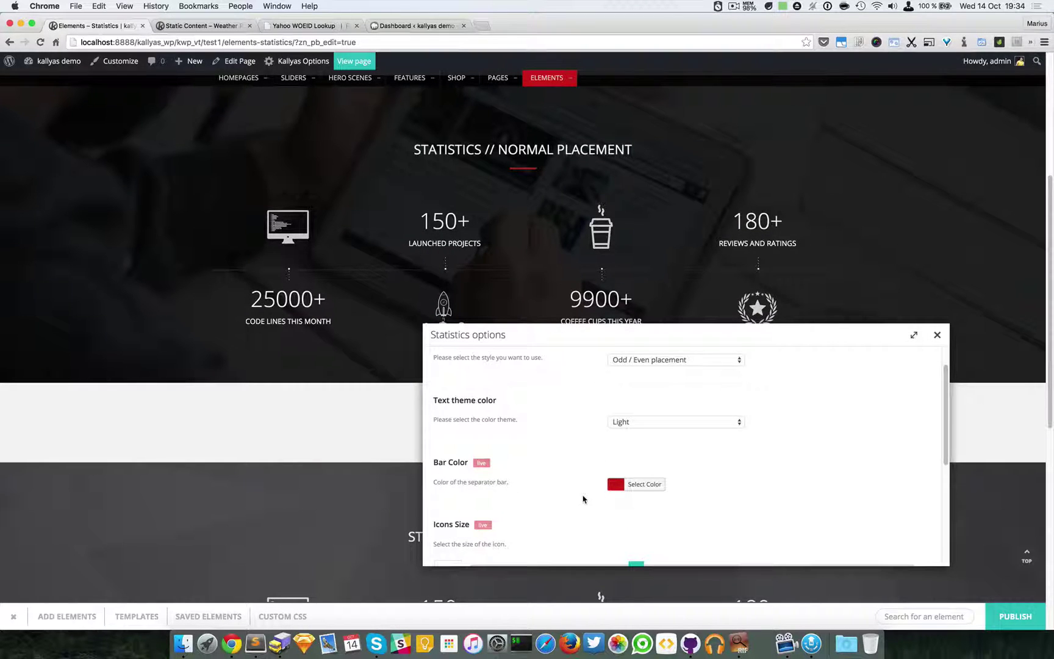
pyautogui.click(617, 477)
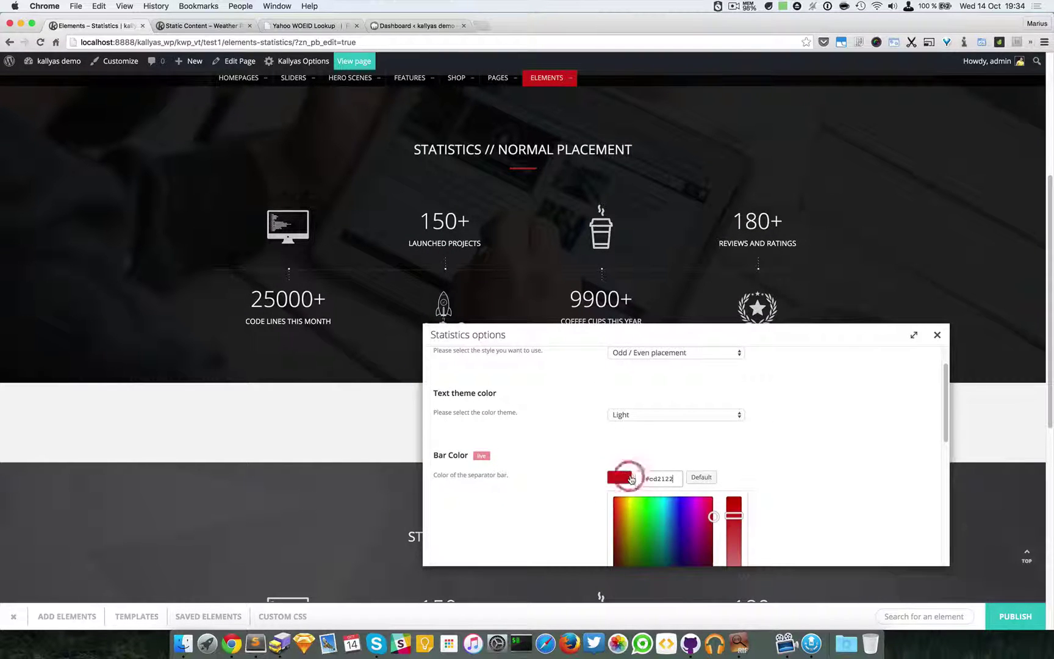
pyautogui.scroll(-5, 664, 470)
pyautogui.moveTo(677, 395); pyautogui.dragTo(659, 376)
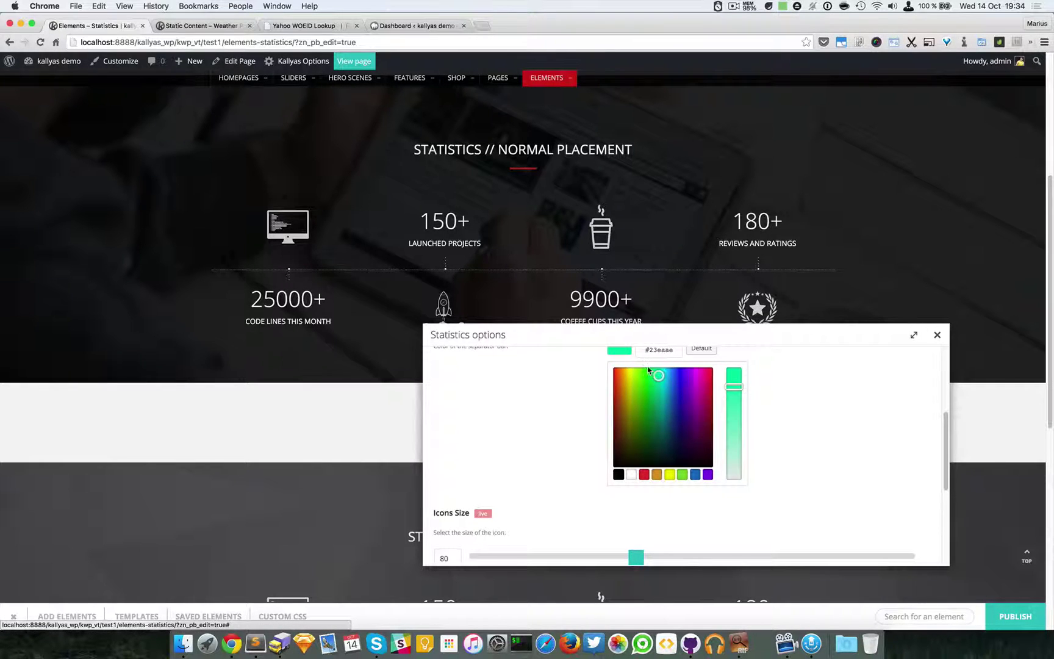
pyautogui.click(799, 389)
pyautogui.scroll(2, 798, 391)
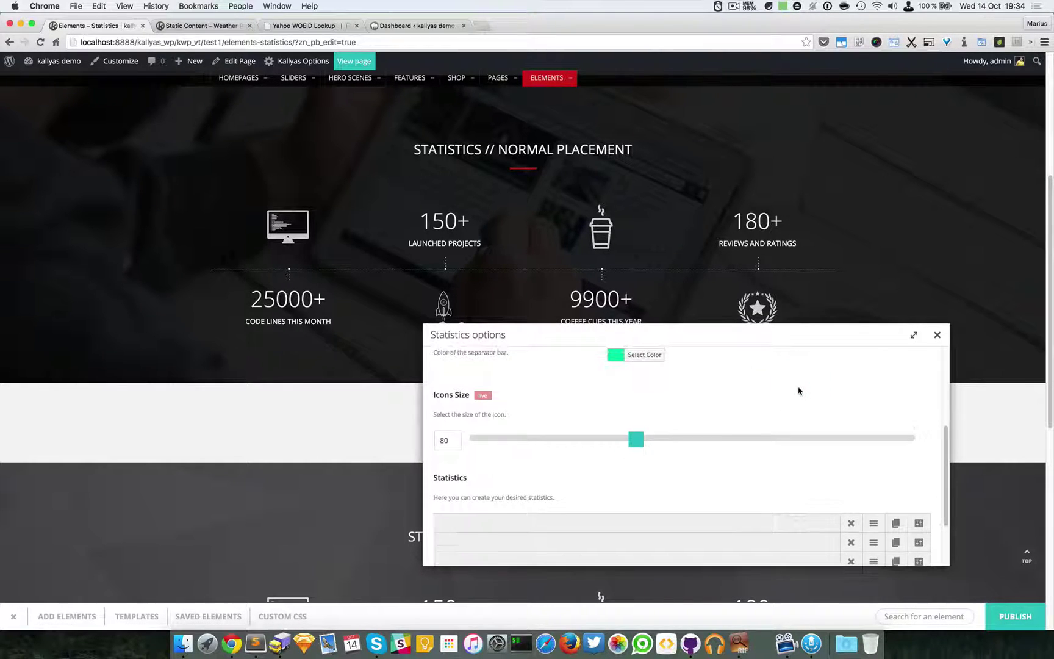
pyautogui.scroll(-2, 798, 393)
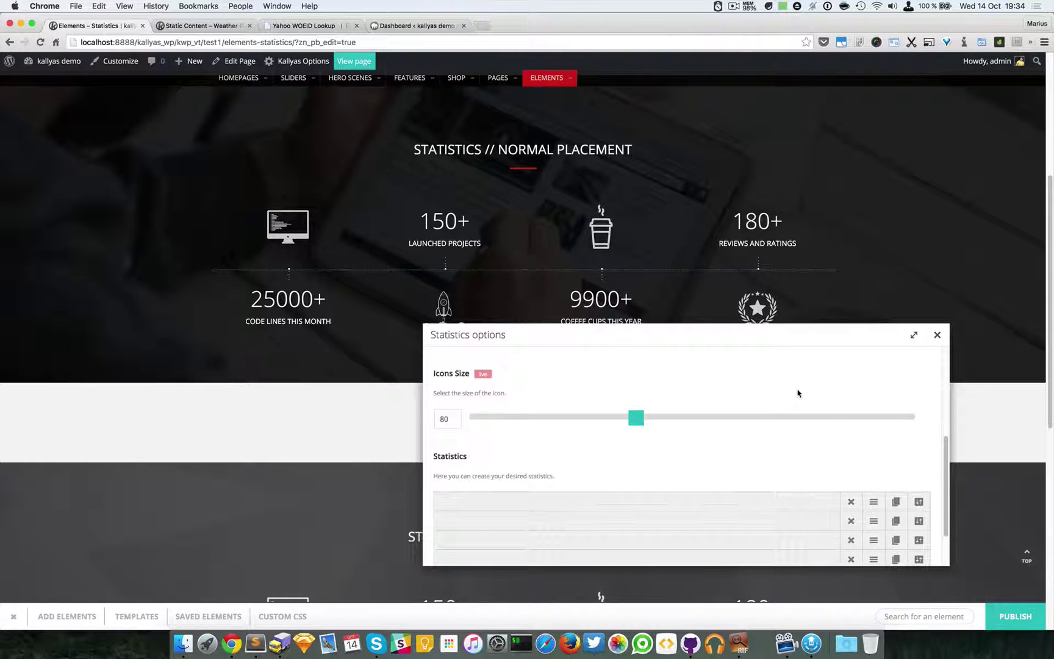
pyautogui.scroll(1, 797, 393)
# Raise the Icons Size from 80 to 125 and scroll to the statistics list
pyautogui.scroll(1, 797, 393)
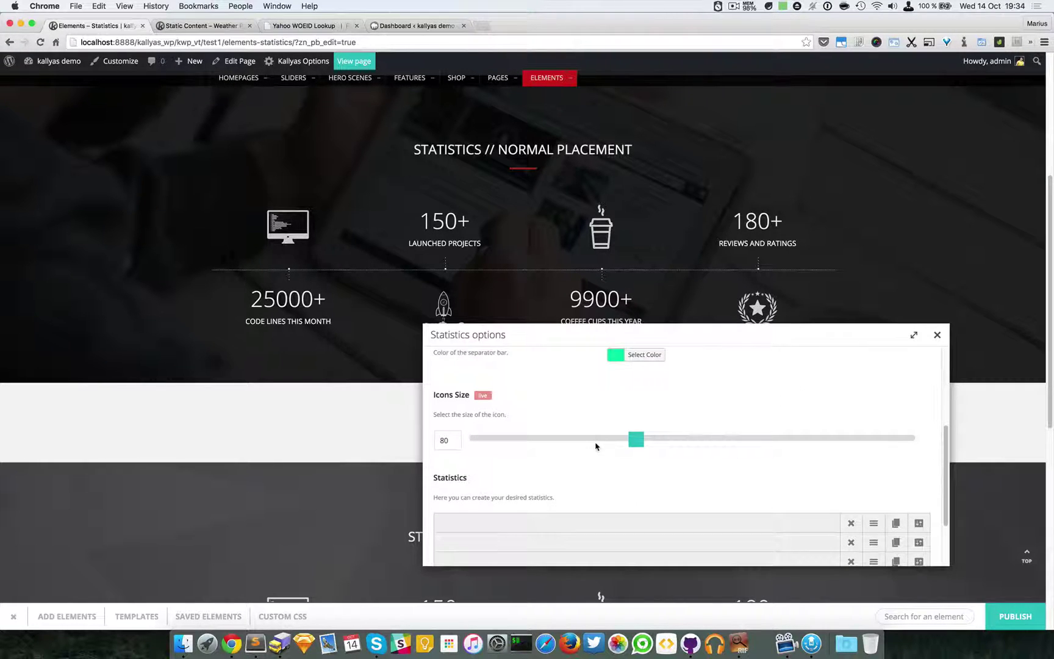
pyautogui.moveTo(627, 333); pyautogui.dragTo(625, 352)
pyautogui.moveTo(635, 460)
pyautogui.mouseDown()
pyautogui.moveTo(851, 460)
pyautogui.moveTo(769, 464)
pyautogui.moveTo(925, 474)
pyautogui.moveTo(463, 461)
pyautogui.moveTo(738, 470)
pyautogui.mouseUp()
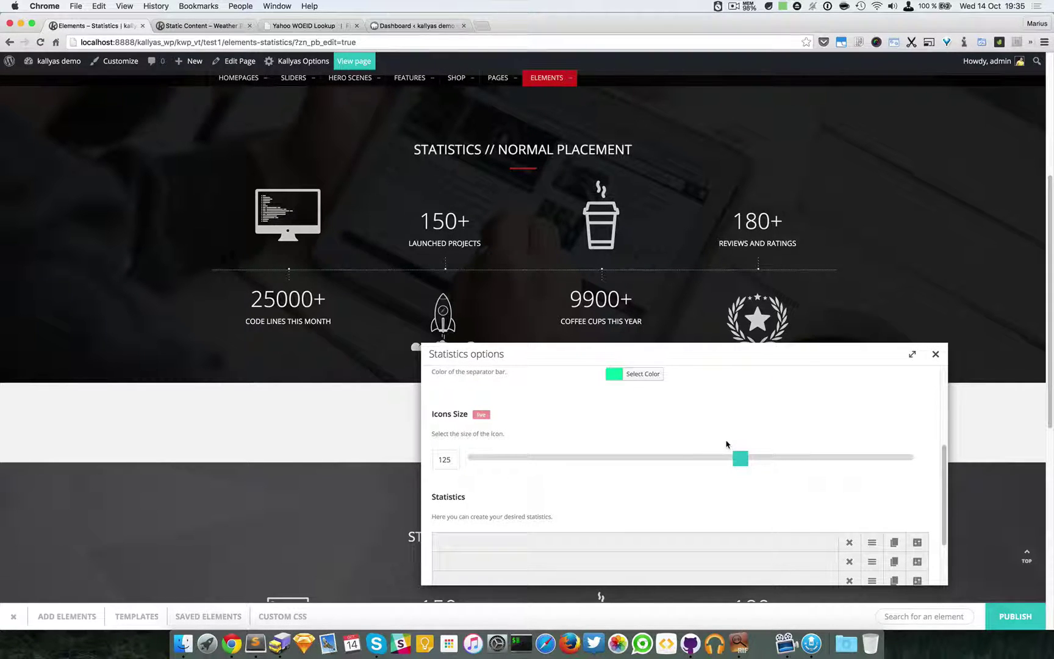
pyautogui.scroll(-1, 276, 396)
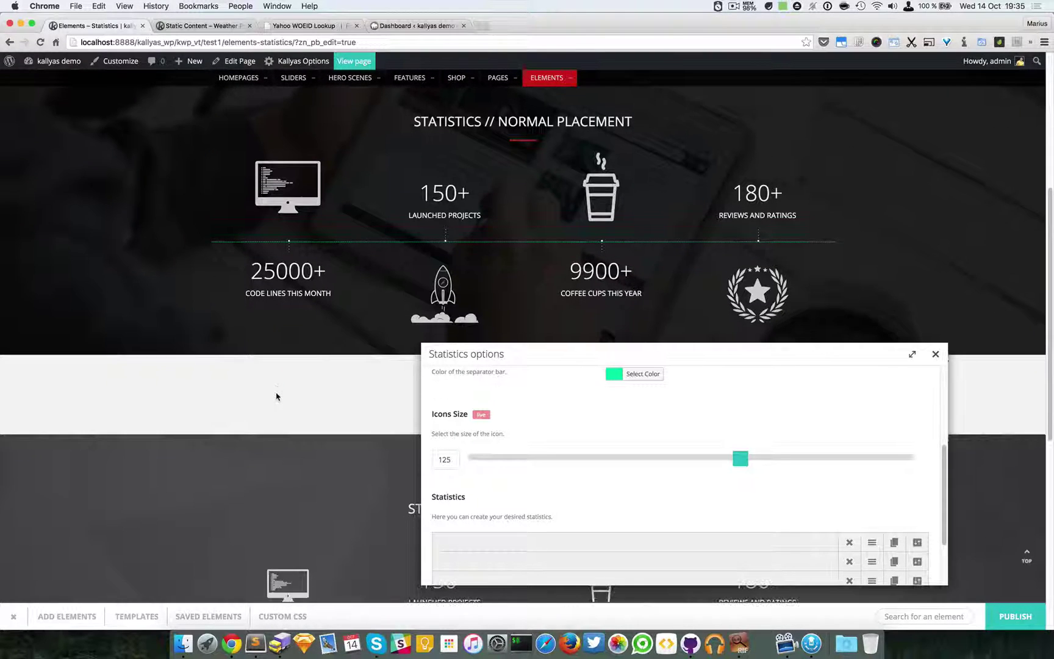
pyautogui.scroll(-1, 287, 400)
pyautogui.scroll(-3, 758, 454)
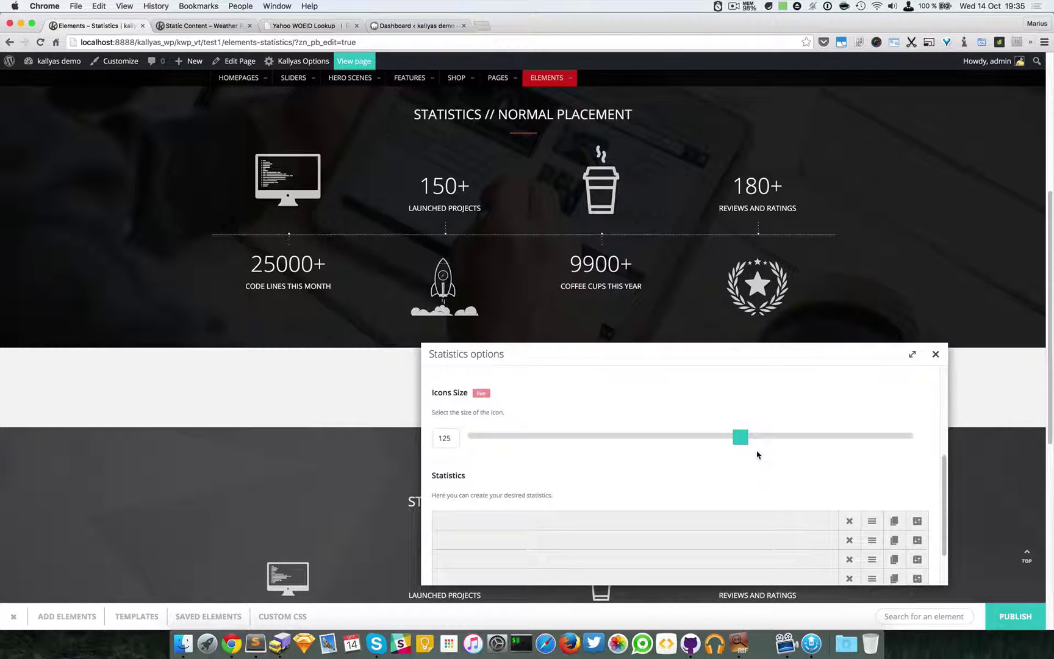
pyautogui.scroll(-2, 758, 455)
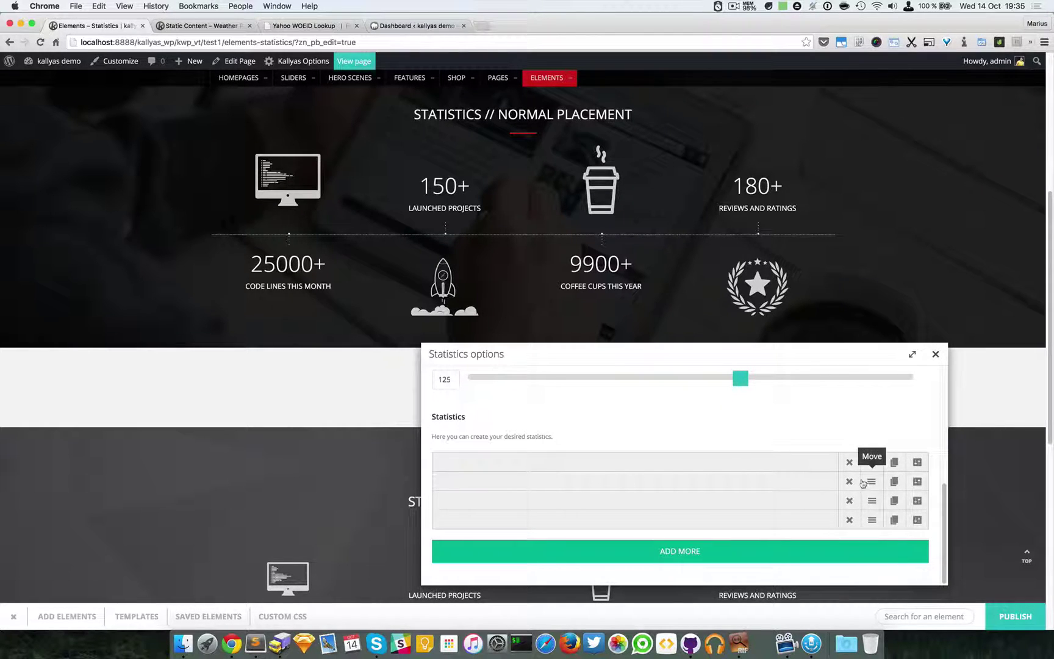
# Drag the first statistic below the second, then open the 9900+ COFFEE CUPS item's settings
pyautogui.moveTo(873, 462); pyautogui.dragTo(873, 508)
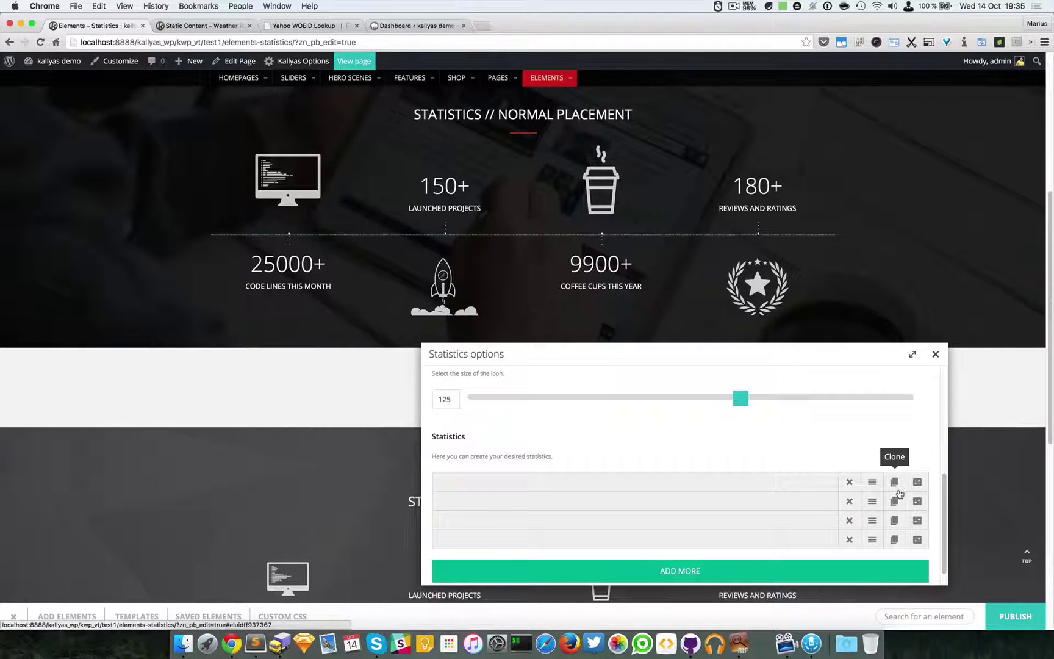
pyautogui.scroll(-1, 898, 494)
pyautogui.scroll(-1, 899, 495)
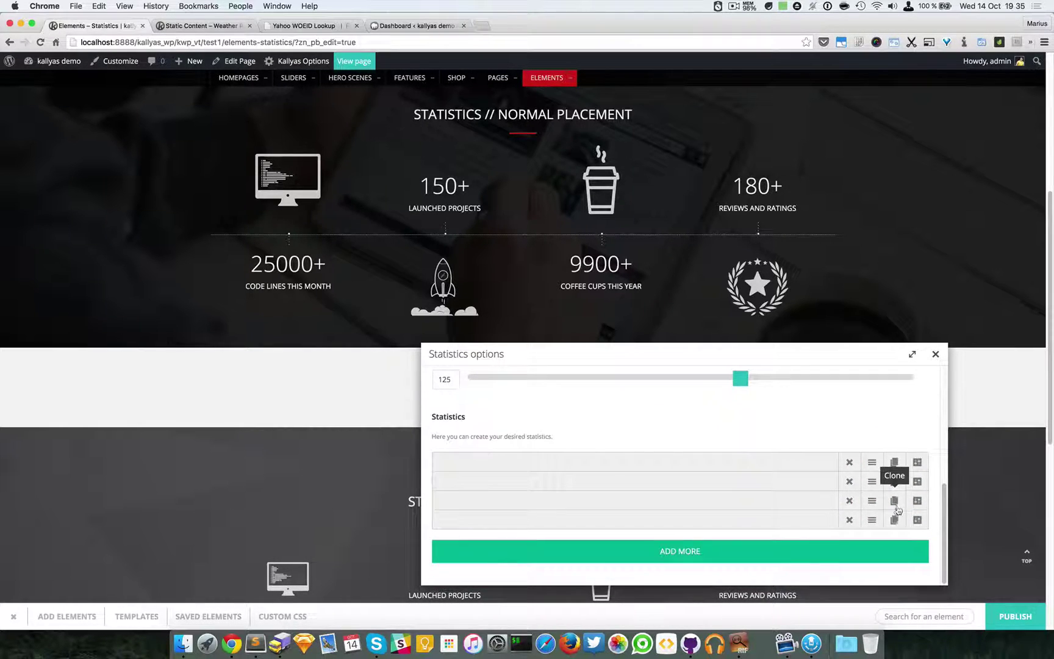
pyautogui.click(917, 464)
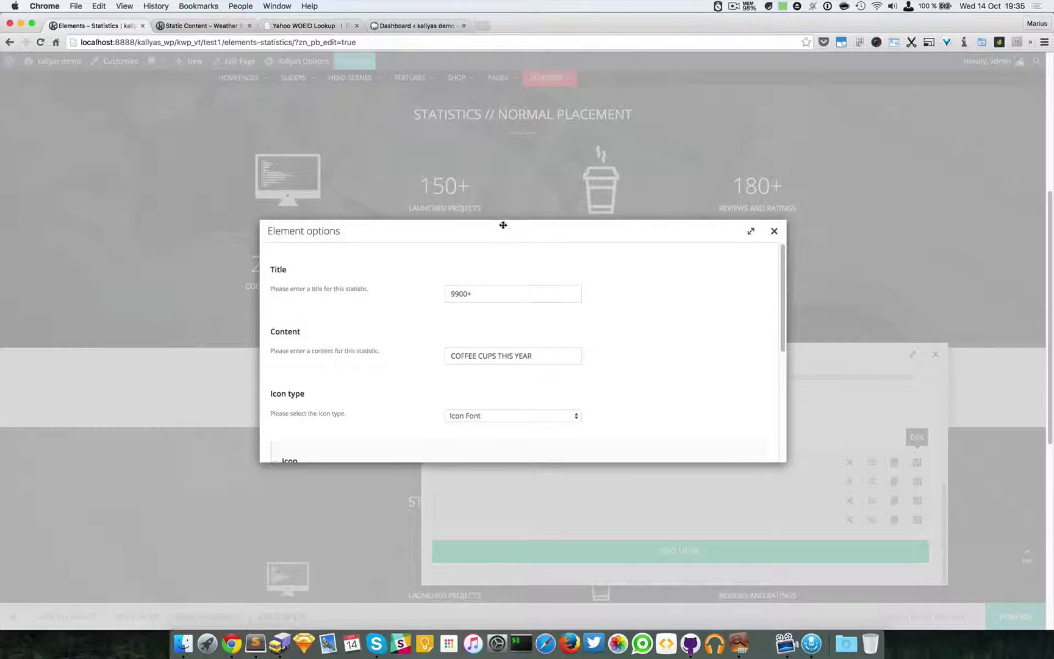
# Change the coffee cups statistic's title from 9900+ to 2200+
pyautogui.moveTo(503, 225); pyautogui.dragTo(491, 291)
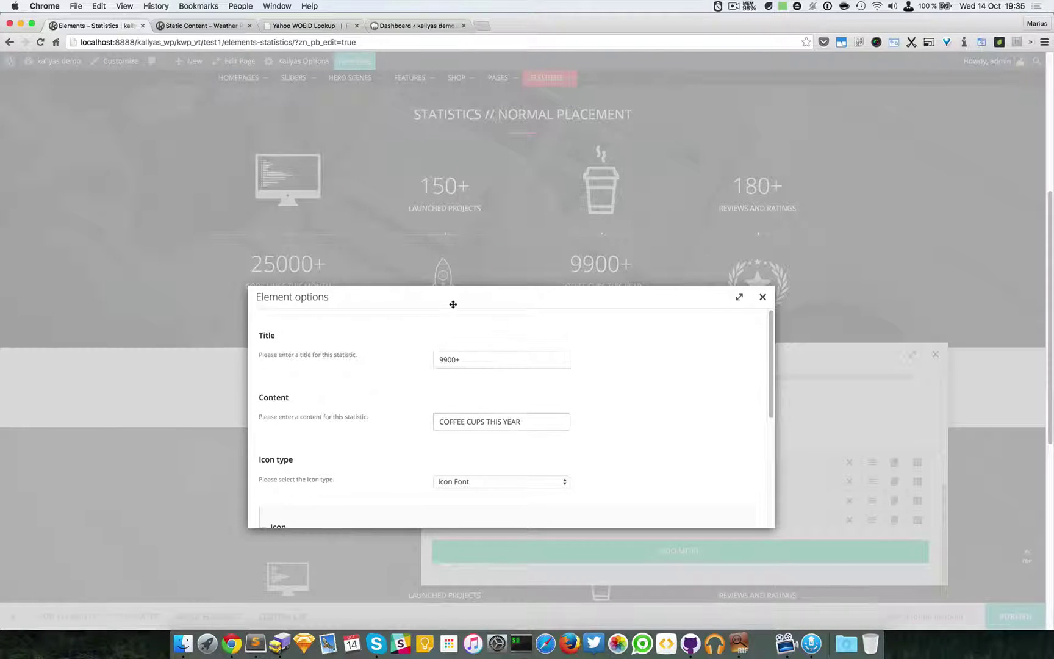
pyautogui.moveTo(452, 303); pyautogui.dragTo(470, 348)
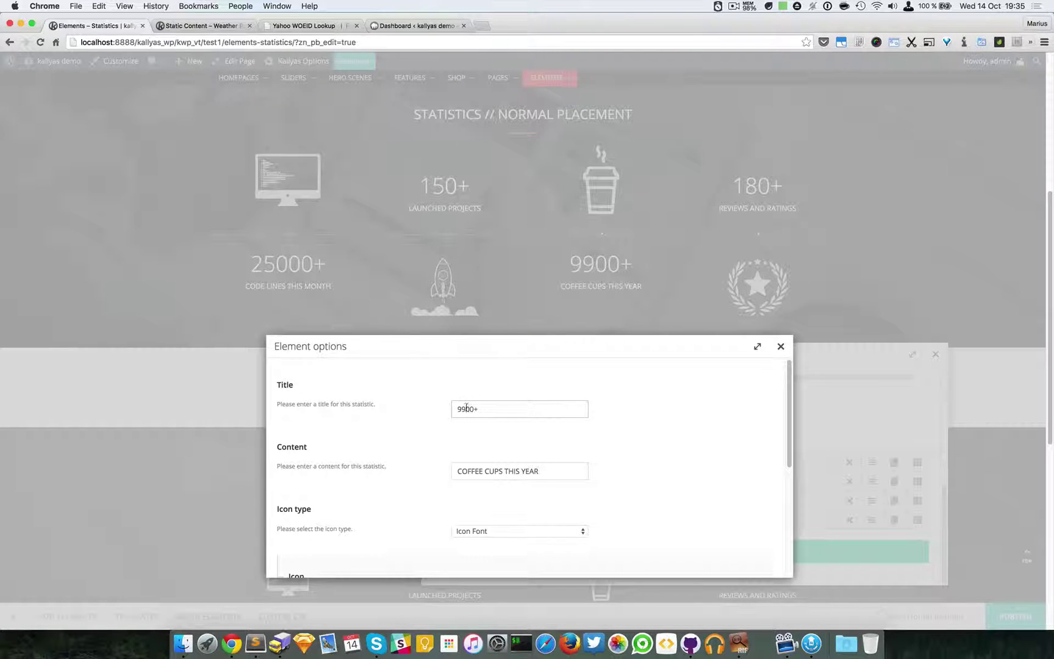
pyautogui.click(454, 407)
pyautogui.write('22')
pyautogui.scroll(-1, 549, 476)
pyautogui.click(568, 468)
pyautogui.click(453, 469)
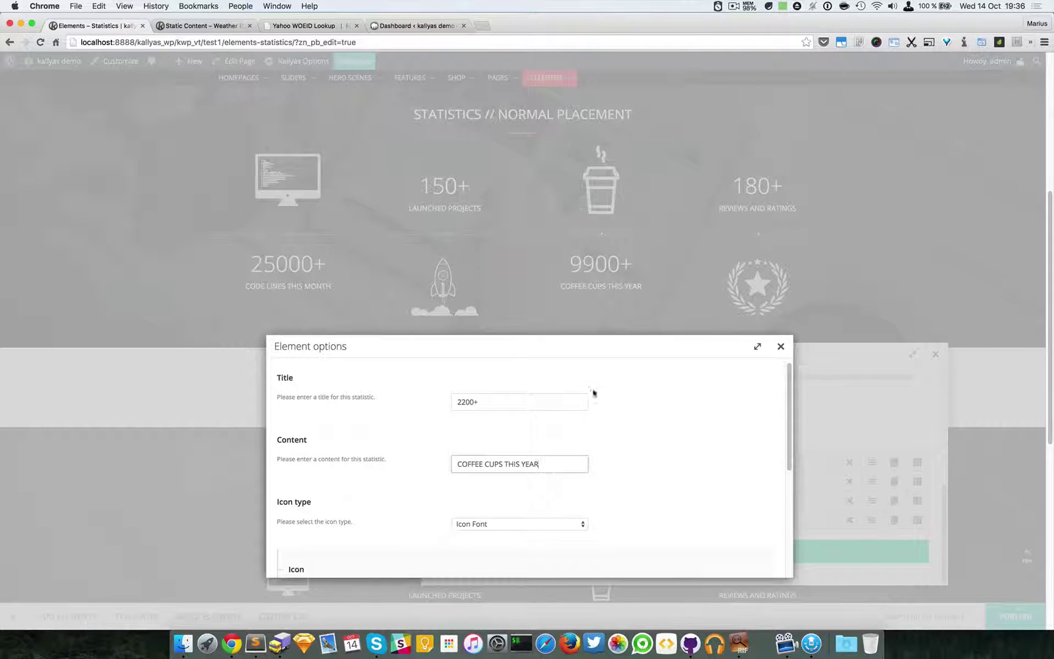
pyautogui.scroll(-3, 560, 477)
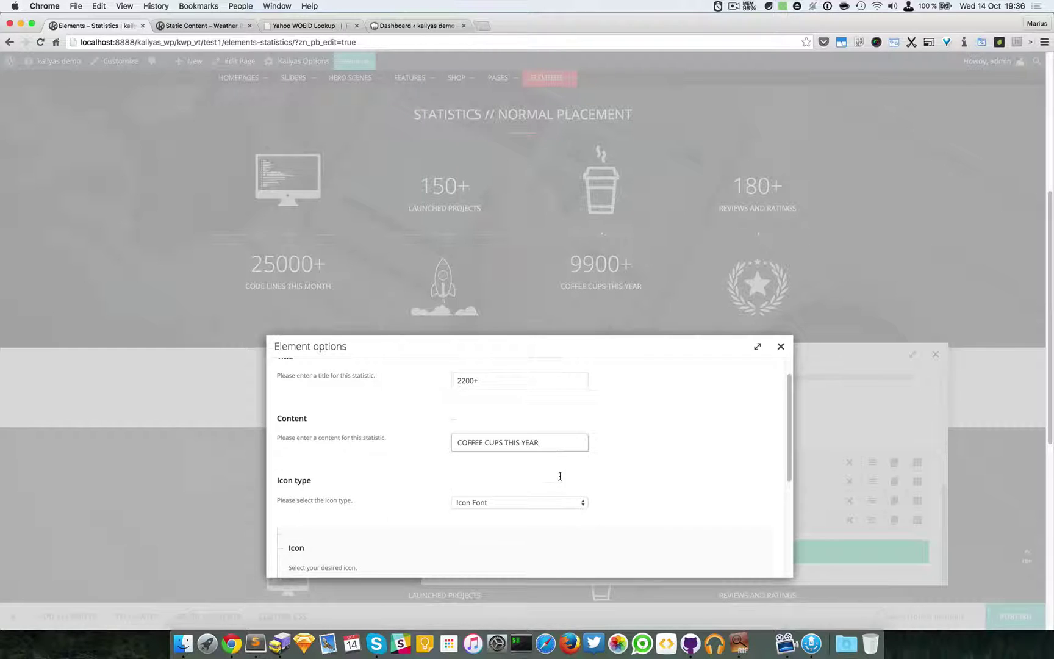
pyautogui.scroll(-2, 638, 471)
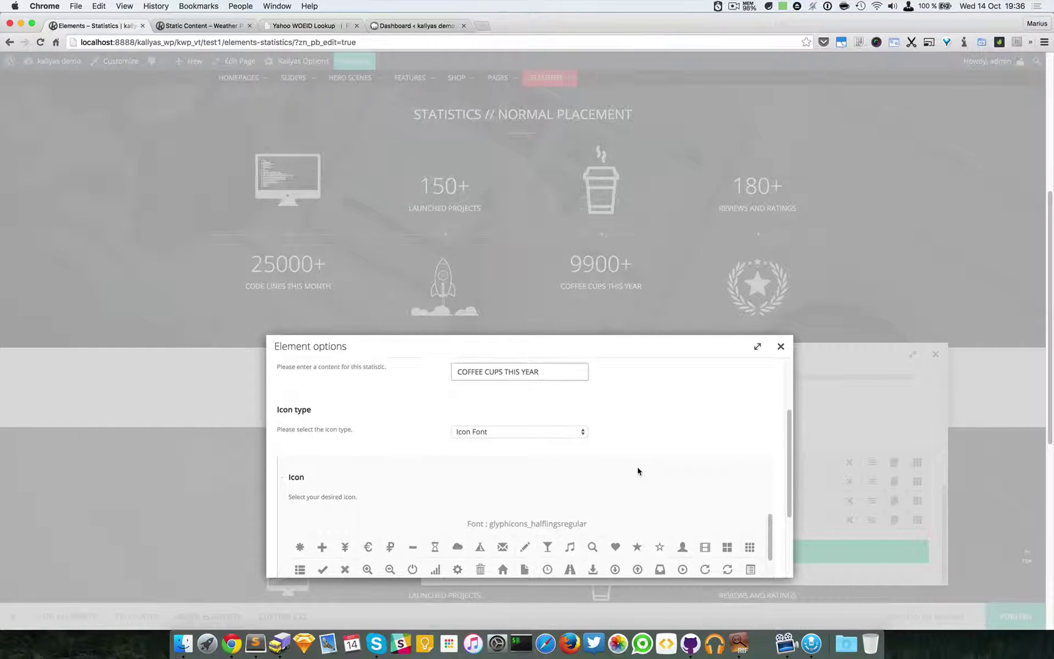
pyautogui.click(555, 426)
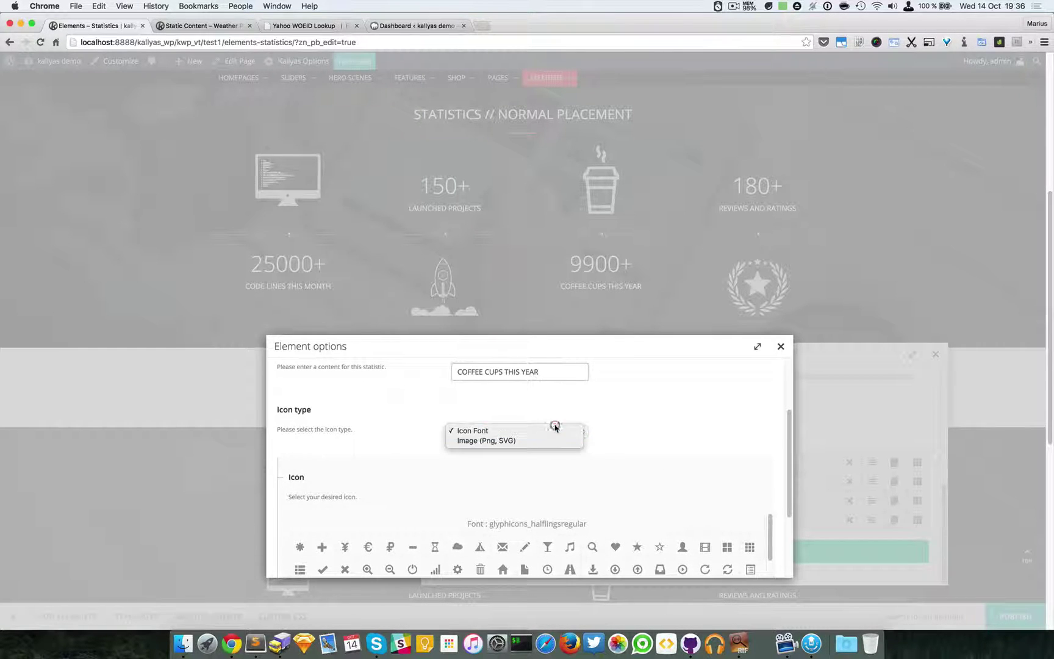
pyautogui.click(612, 409)
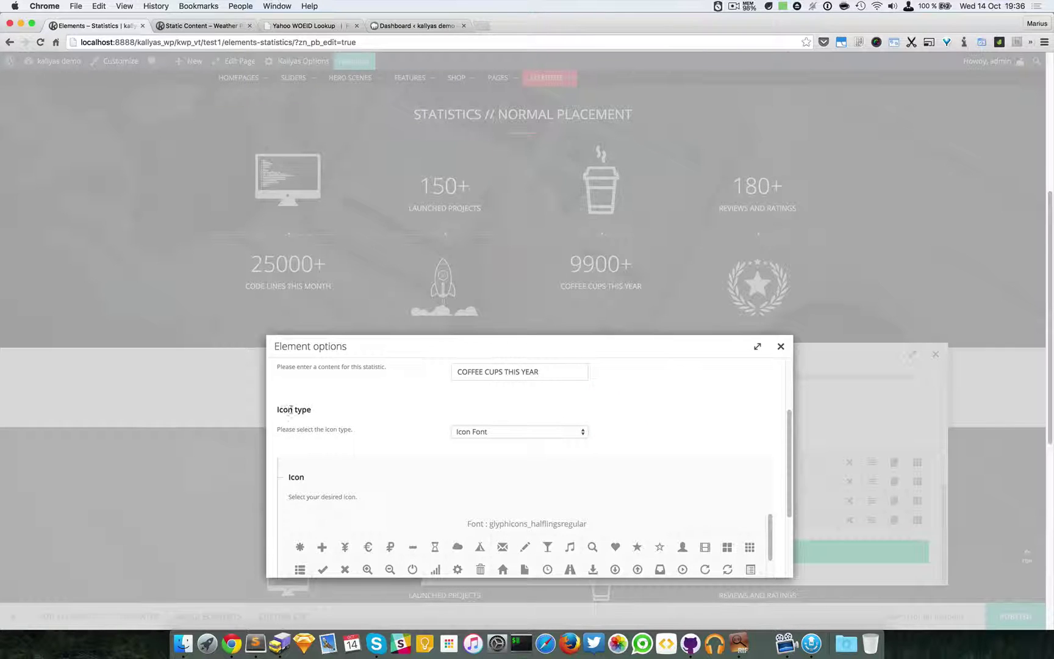
pyautogui.click(532, 431)
pyautogui.click(530, 438)
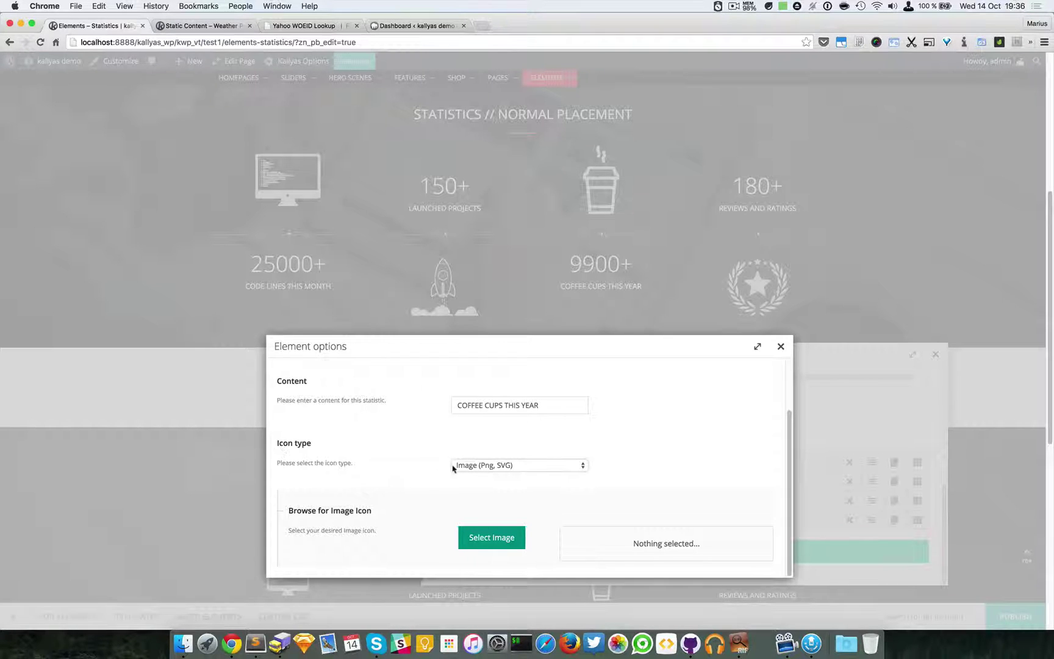
pyautogui.click(513, 539)
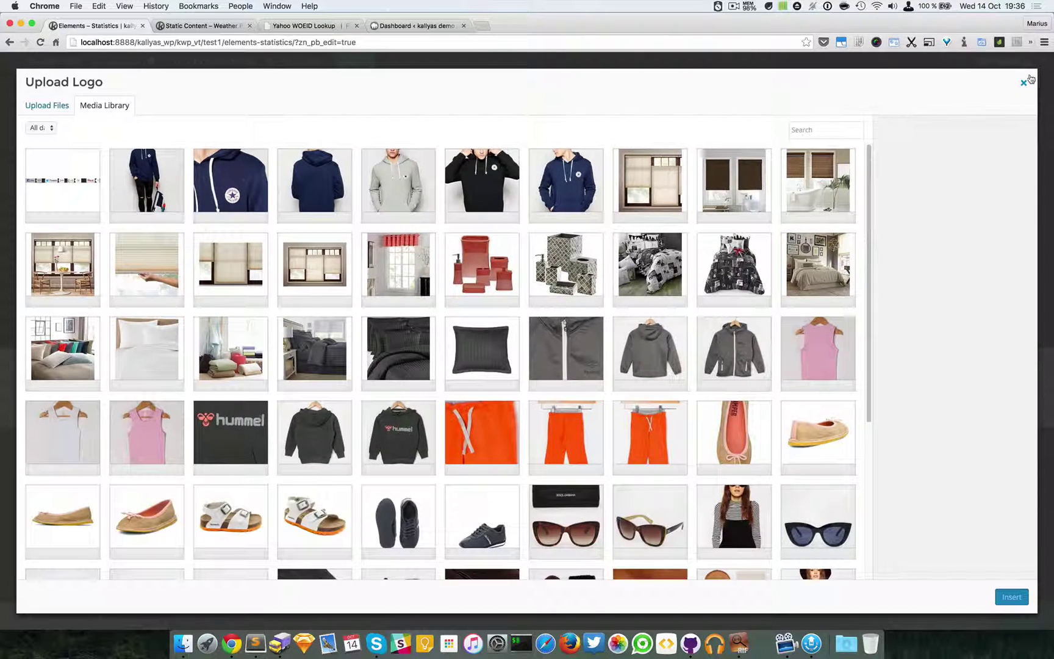
pyautogui.click(1024, 82)
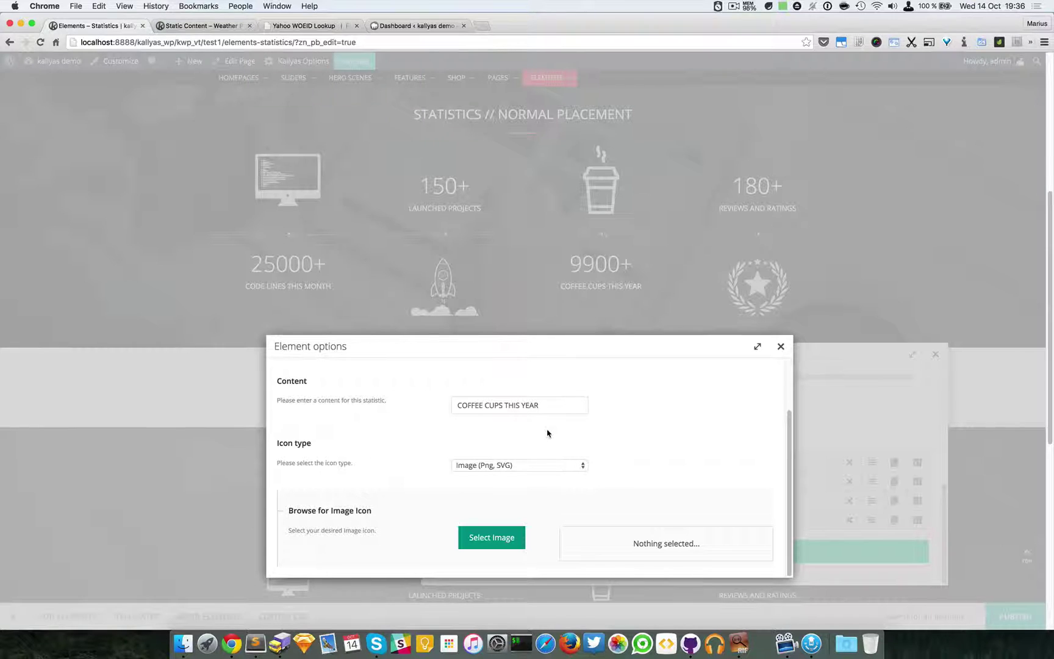
pyautogui.click(539, 465)
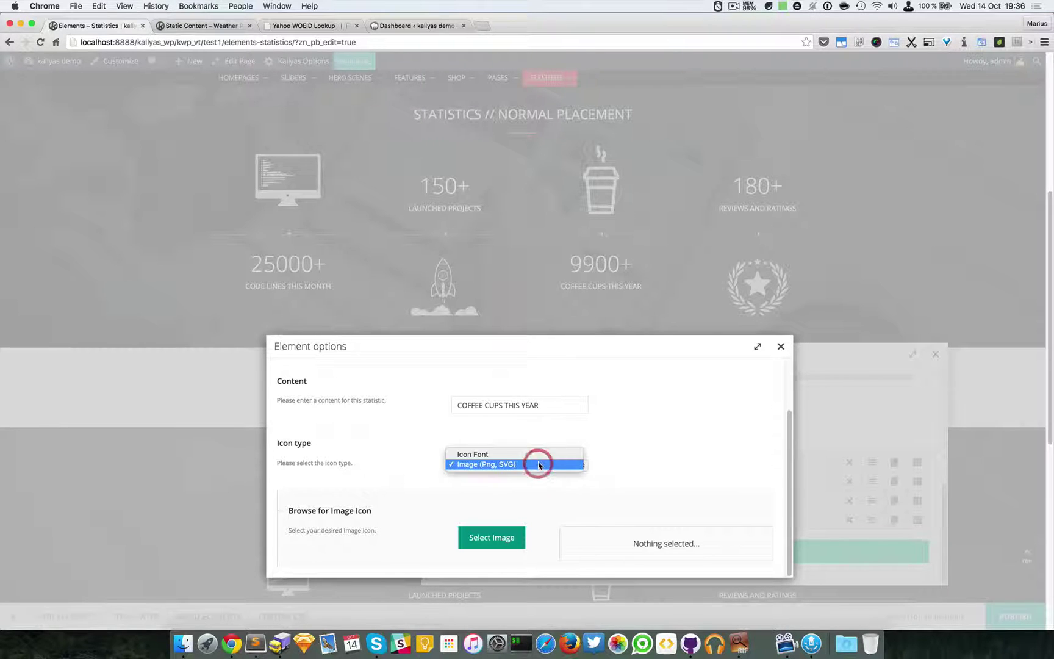
pyautogui.click(542, 457)
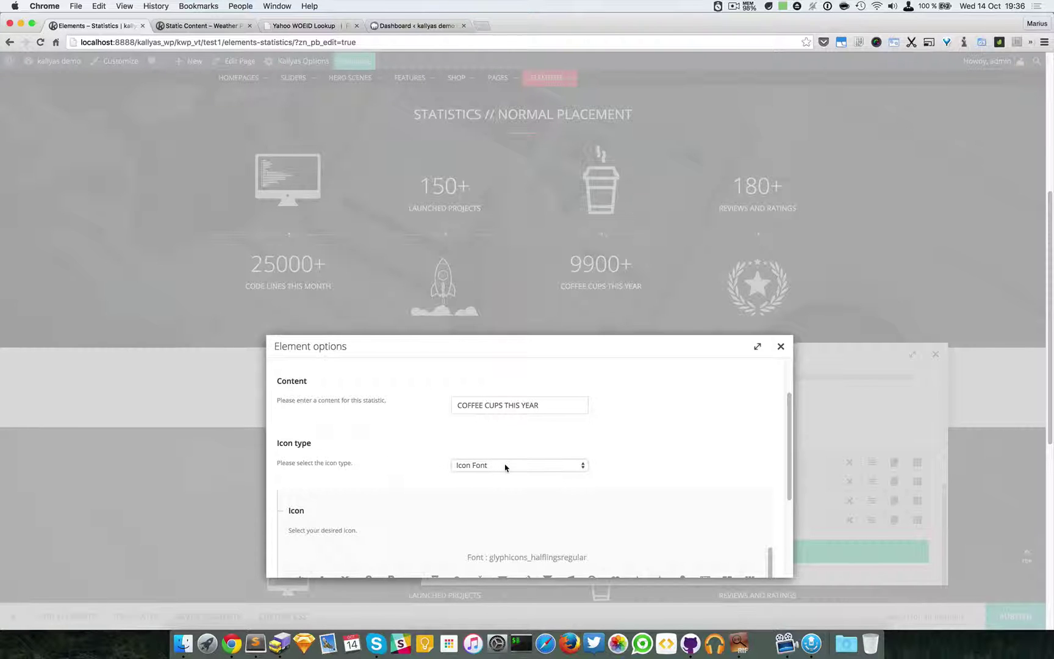
pyautogui.scroll(-3, 742, 490)
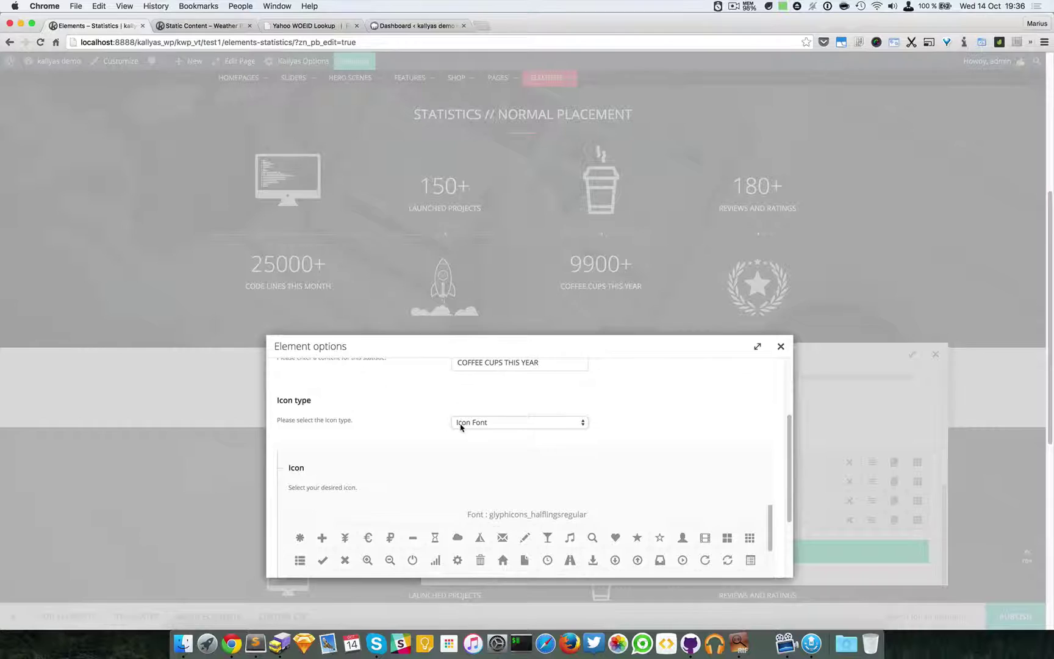
pyautogui.scroll(-4, 750, 436)
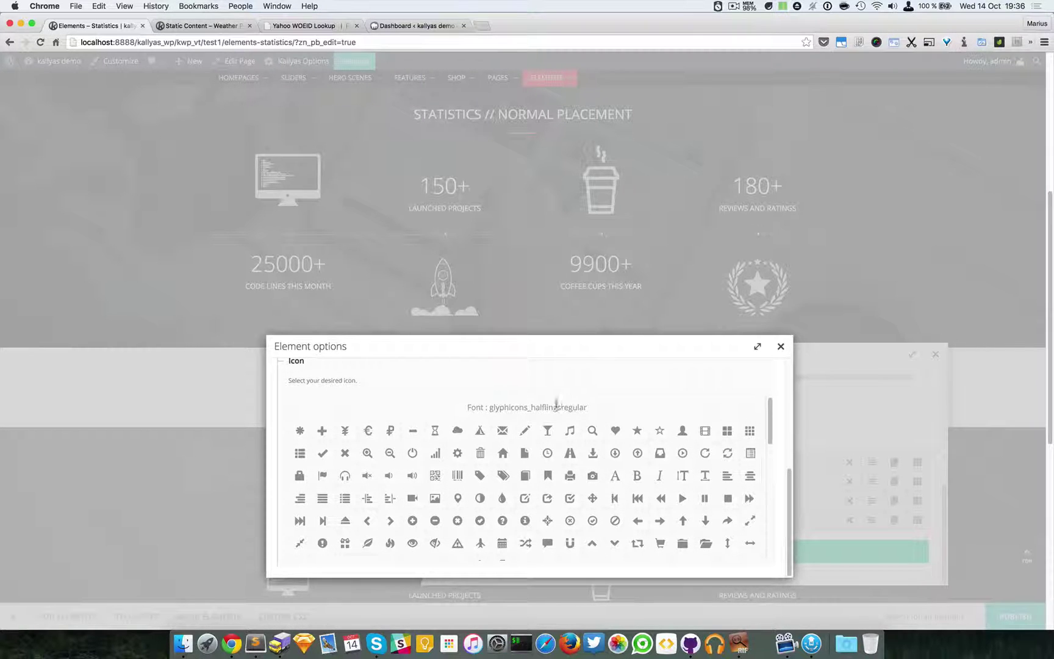
pyautogui.scroll(-10, 684, 522)
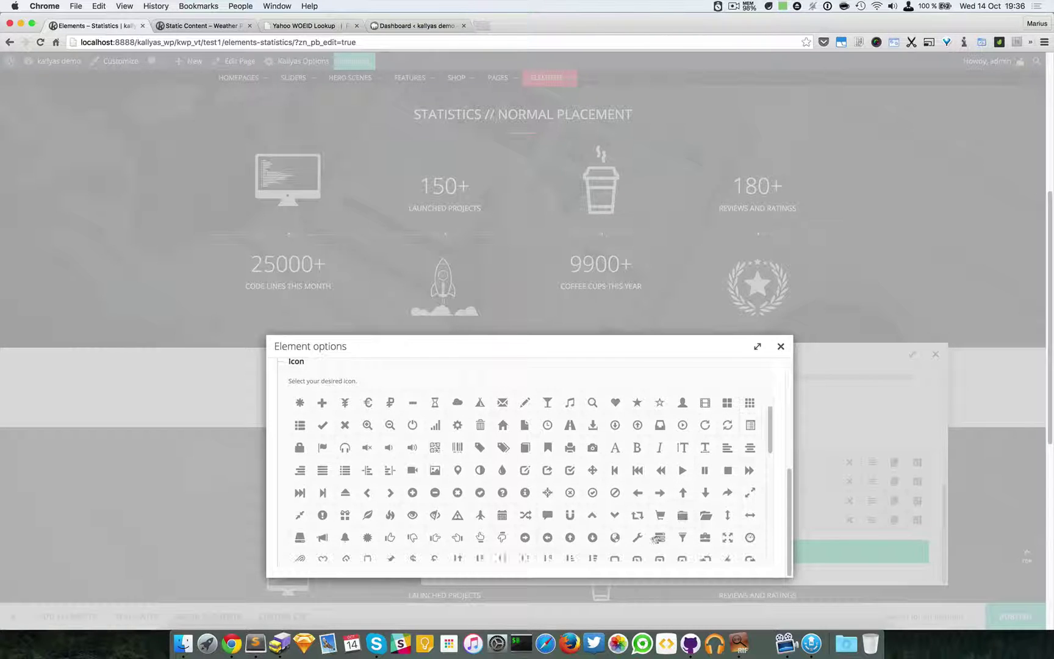
pyautogui.scroll(15, 496, 533)
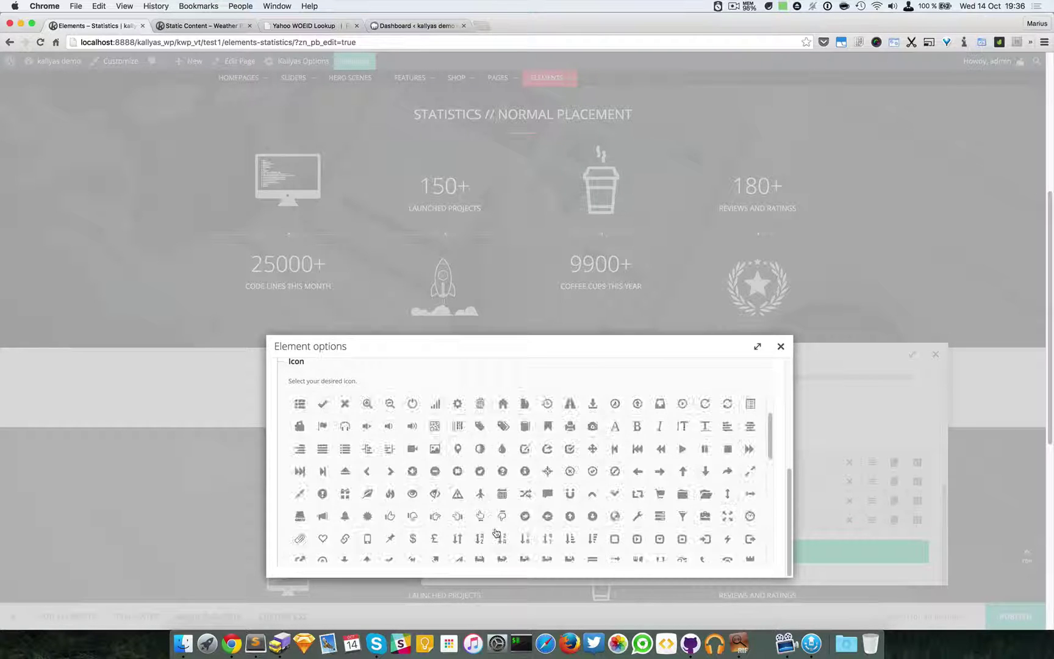
pyautogui.scroll(-5, 702, 460)
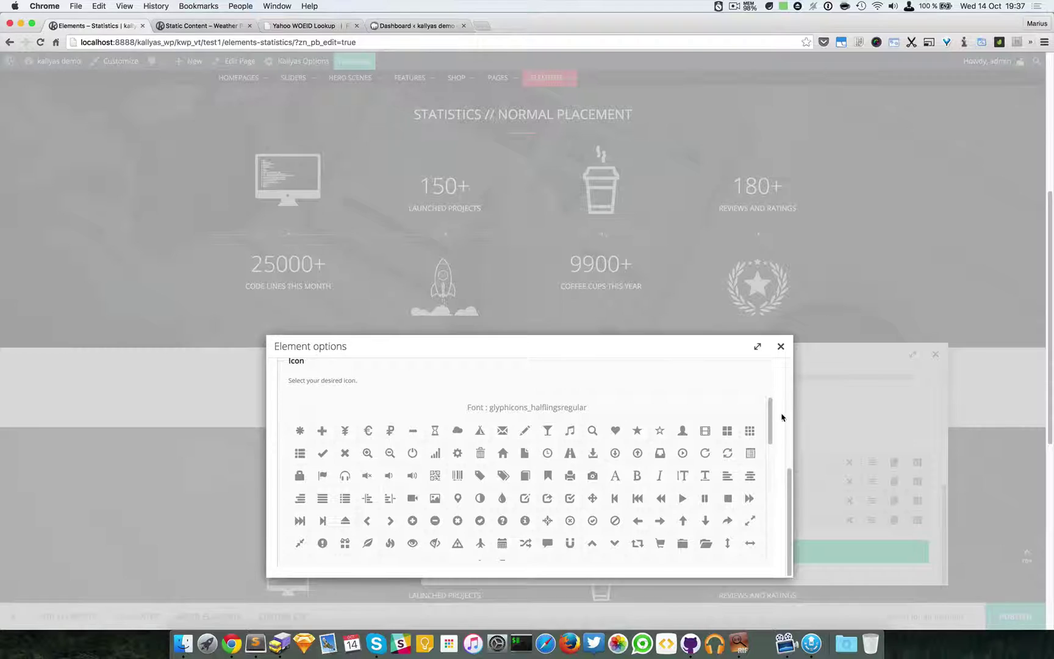
pyautogui.moveTo(769, 416); pyautogui.dragTo(765, 503)
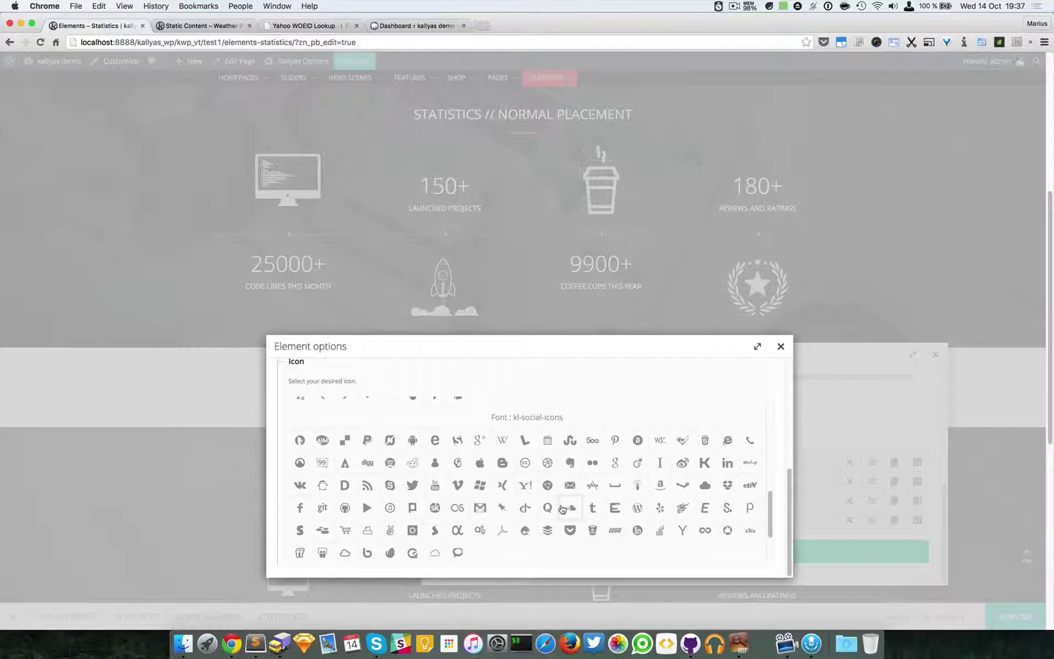
pyautogui.scroll(-2, 558, 515)
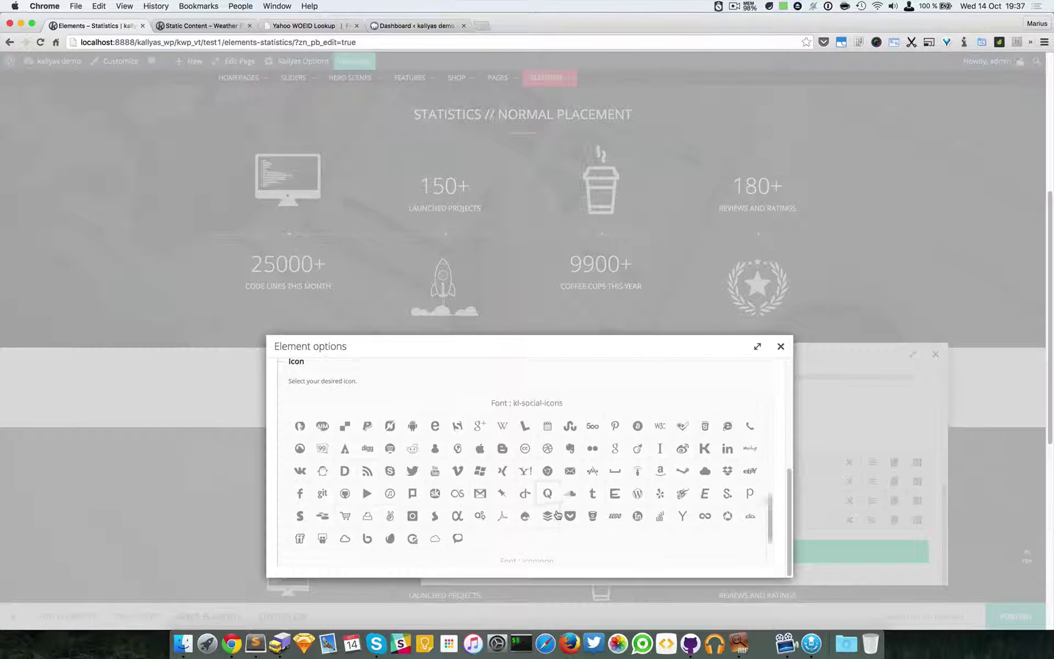
pyautogui.scroll(-2, 557, 515)
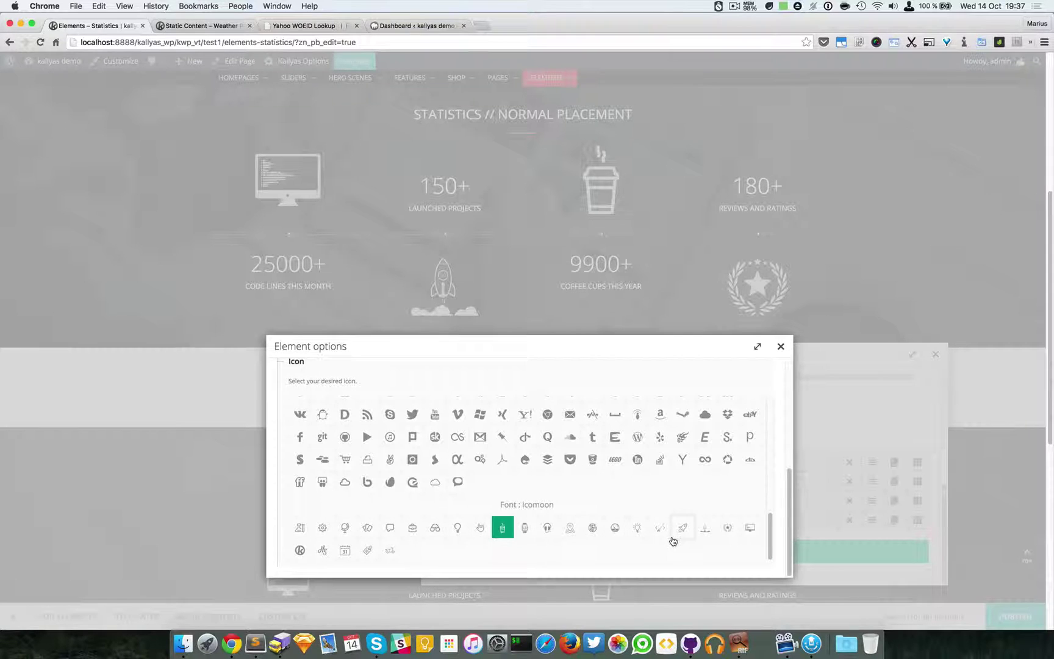
pyautogui.click(415, 26)
pyautogui.moveTo(61, 296)
pyautogui.moveTo(38, 451)
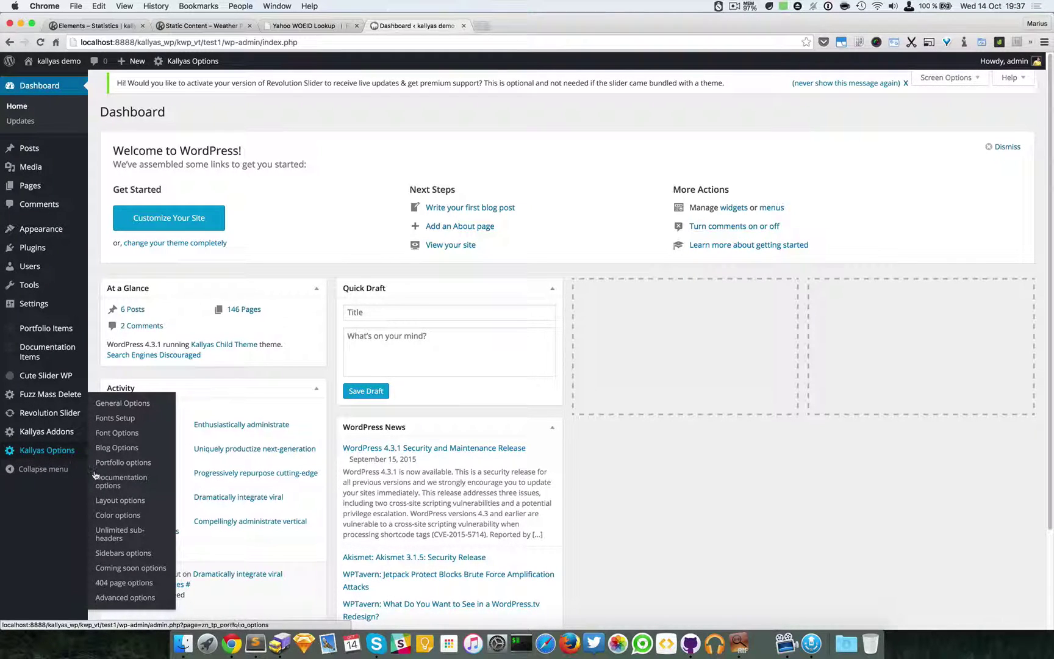
pyautogui.click(144, 601)
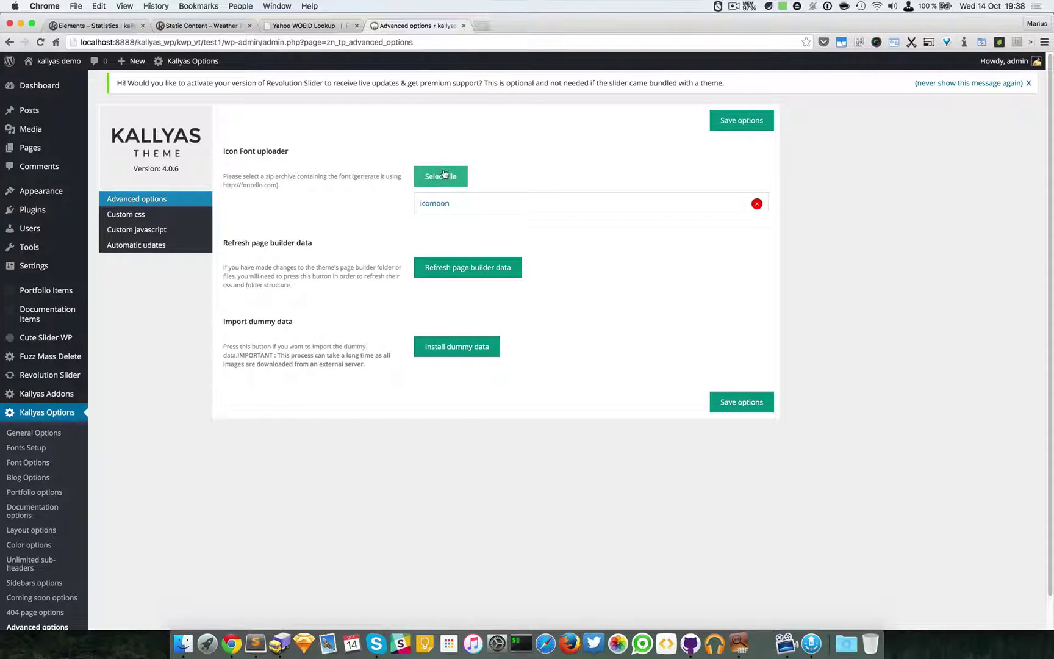
pyautogui.click(91, 26)
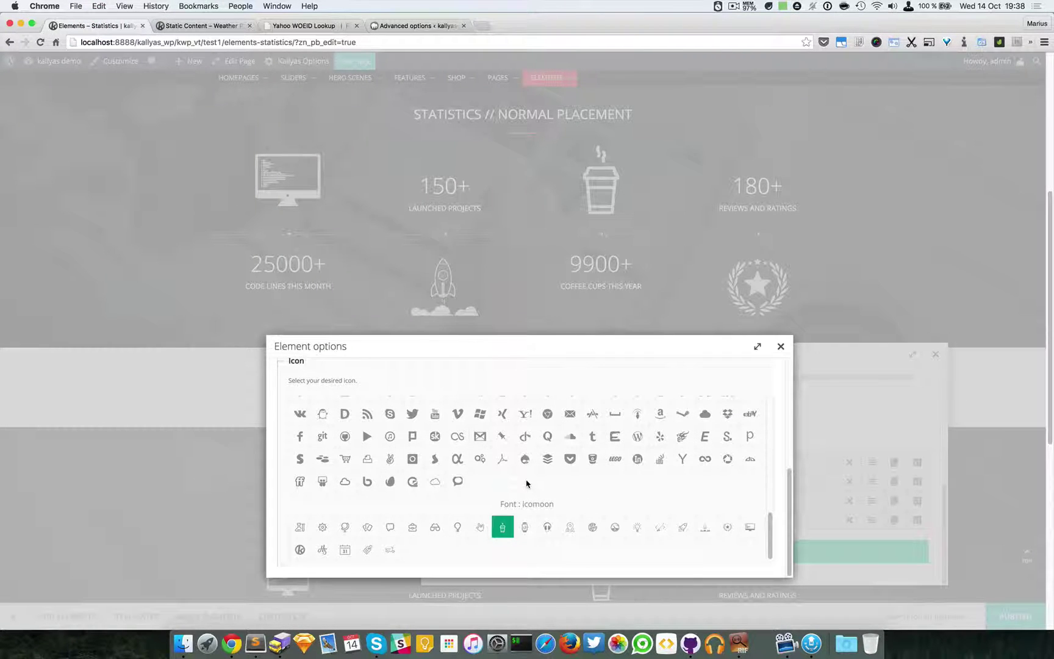
# Give the 2200+ coffee cups statistic the icomoon Hg icon and close both option panels
pyautogui.click(322, 550)
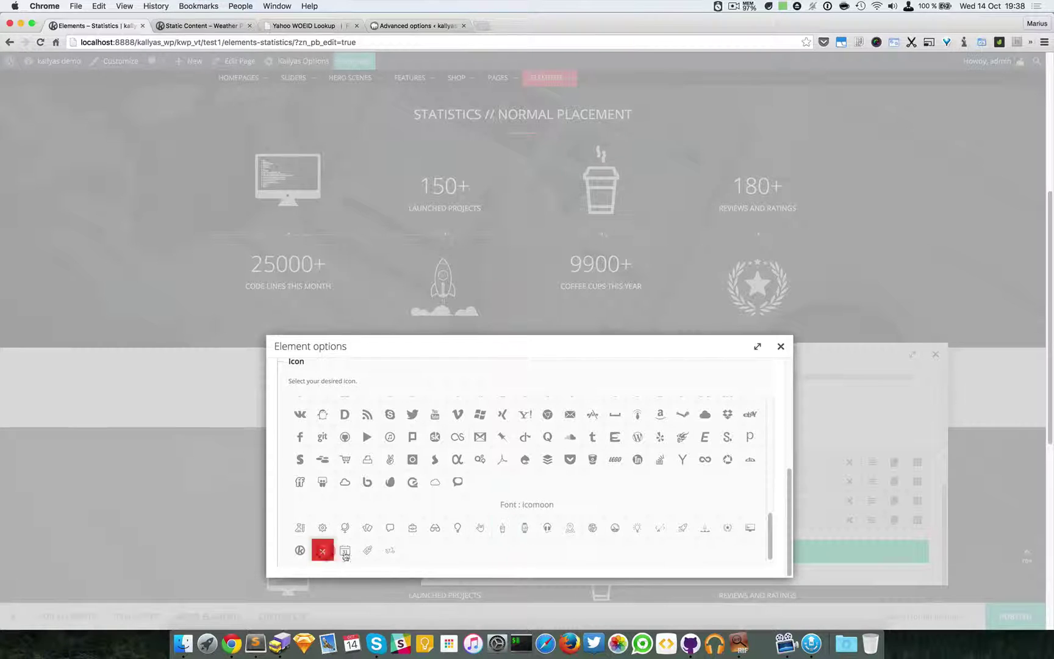
pyautogui.click(781, 347)
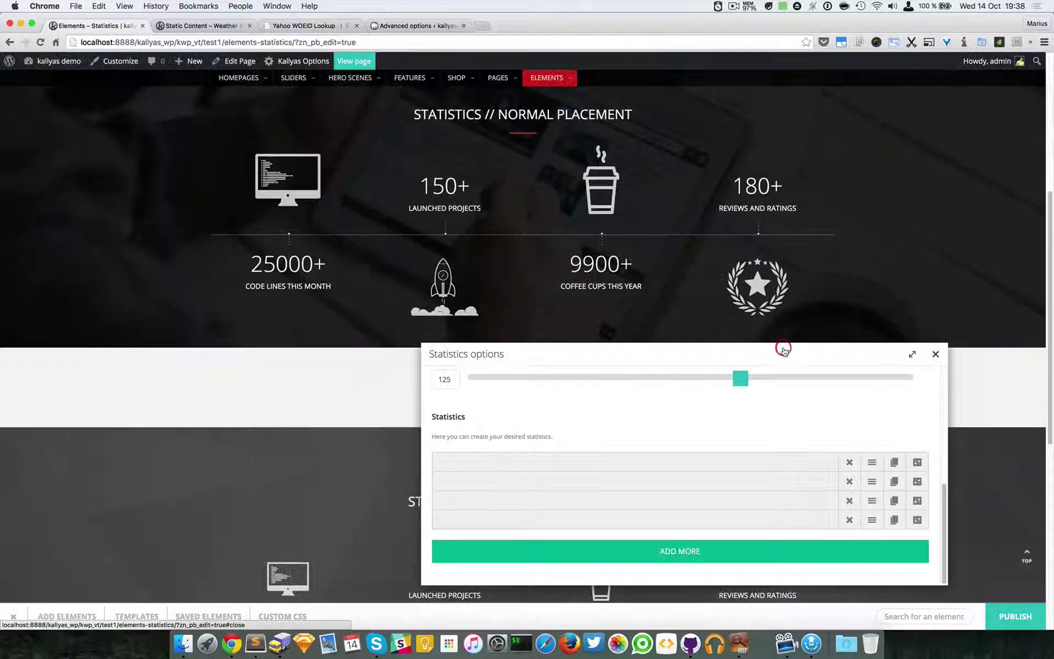
pyautogui.click(936, 354)
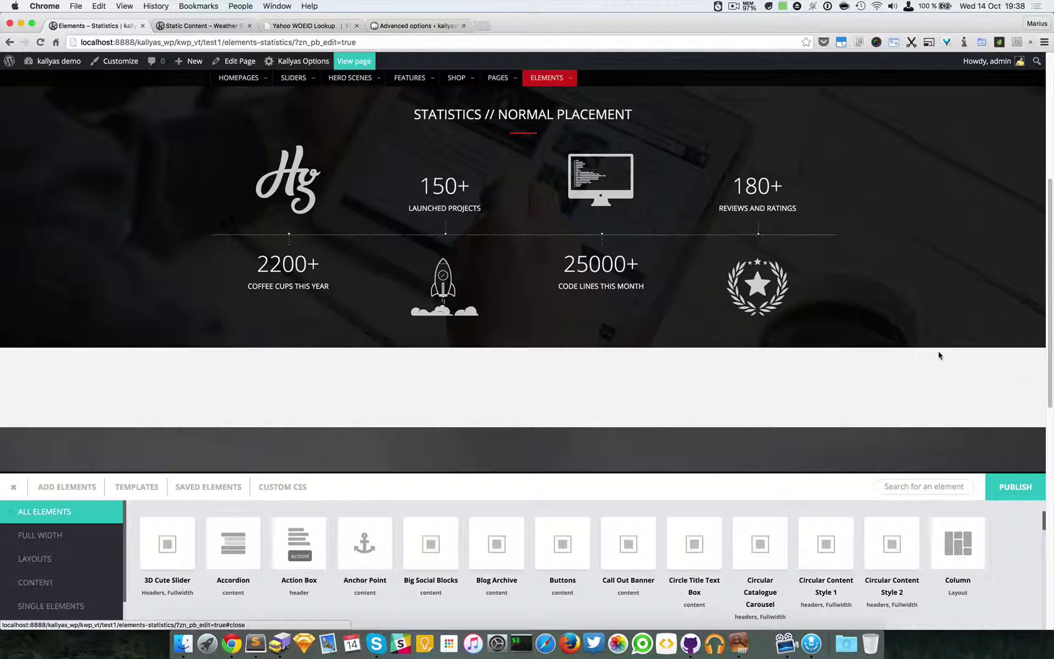
pyautogui.moveTo(302, 238)
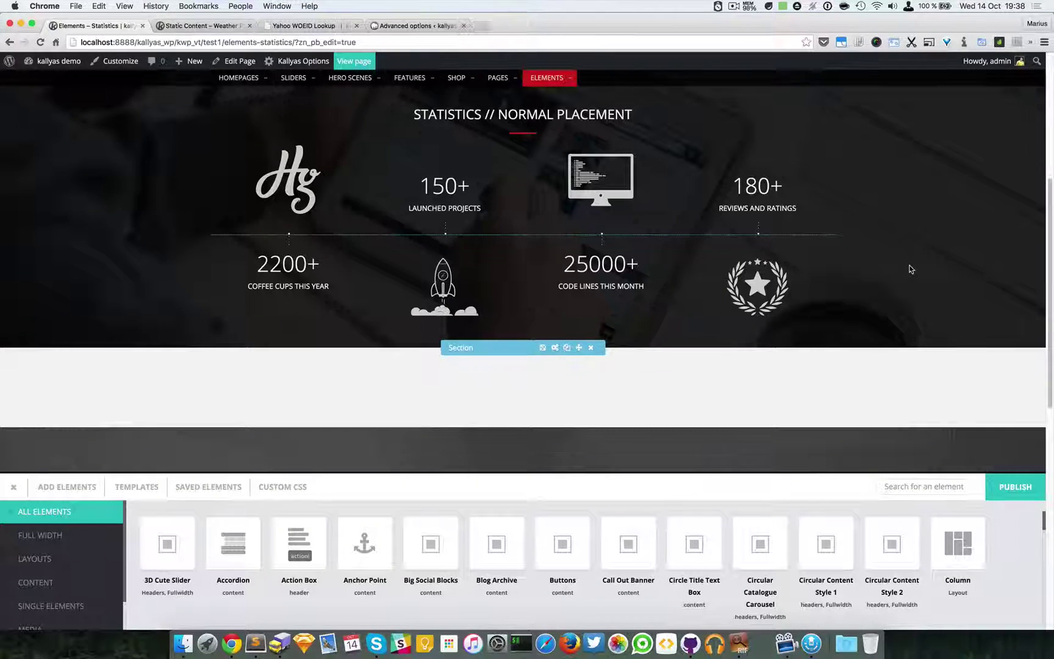
# Search the elements for 'statistic' and drop a Statistics element below the existing statistics block
pyautogui.scroll(1, 909, 268)
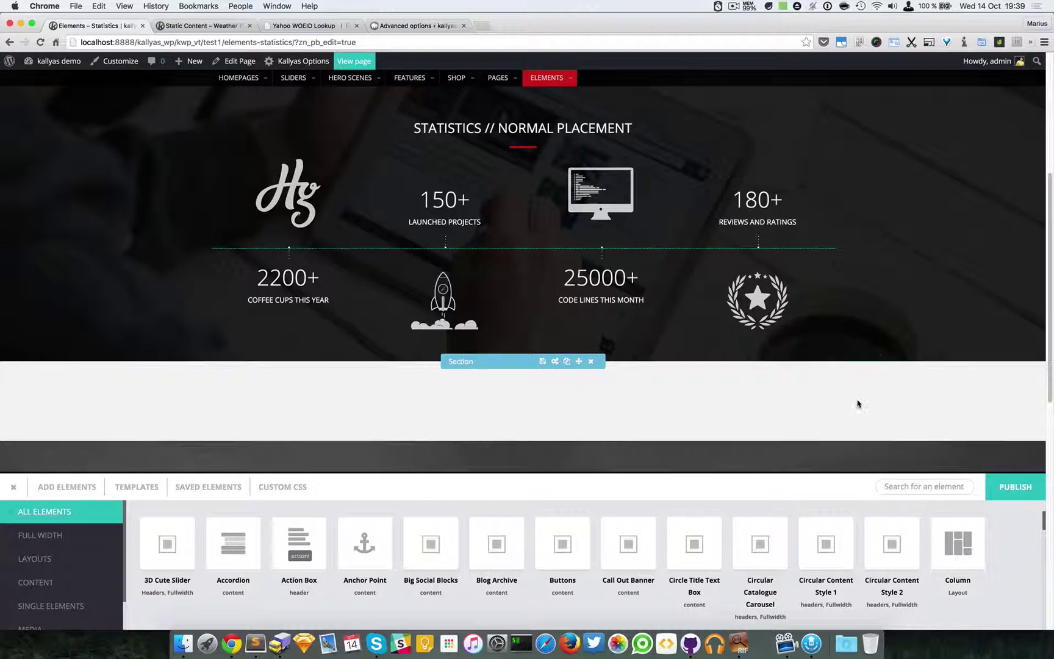
pyautogui.click(946, 482)
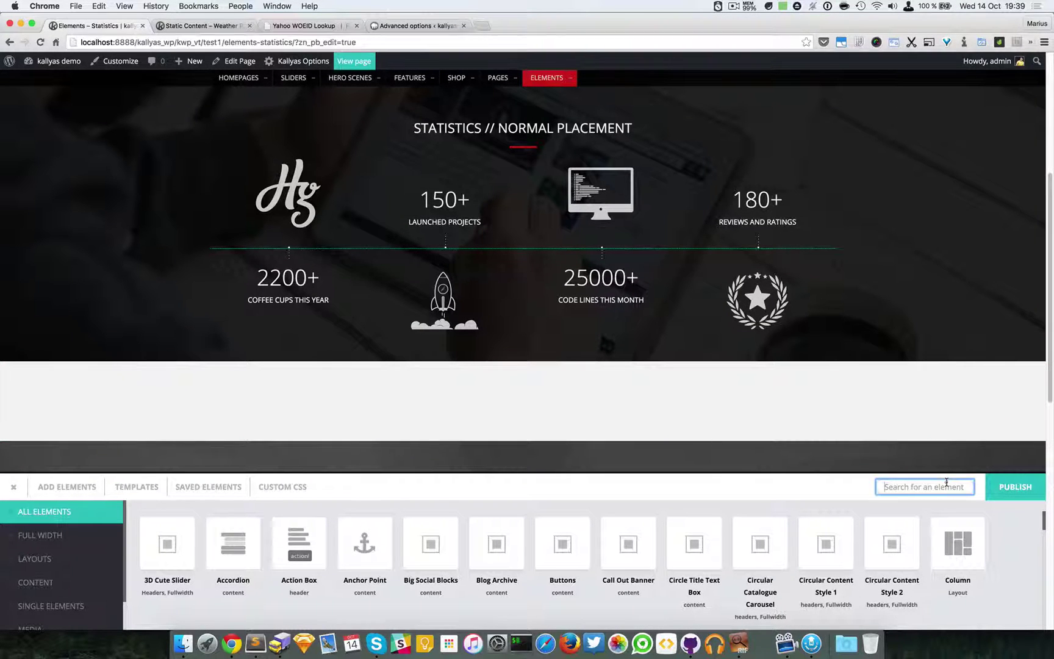
pyautogui.click(902, 487)
pyautogui.write('statistic')
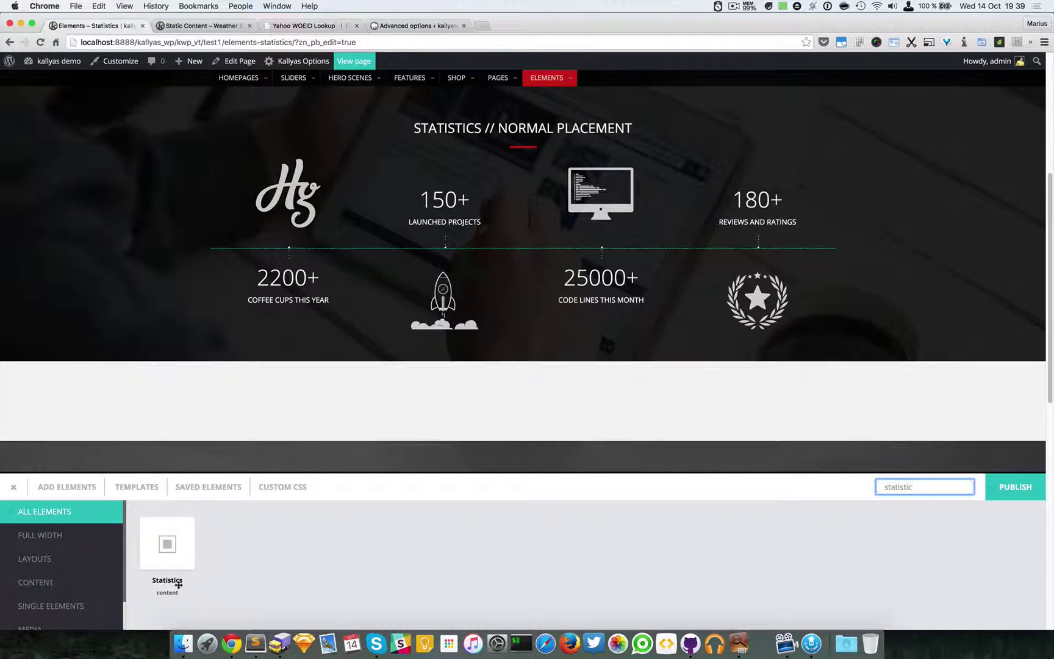
pyautogui.moveTo(166, 545); pyautogui.dragTo(464, 369)
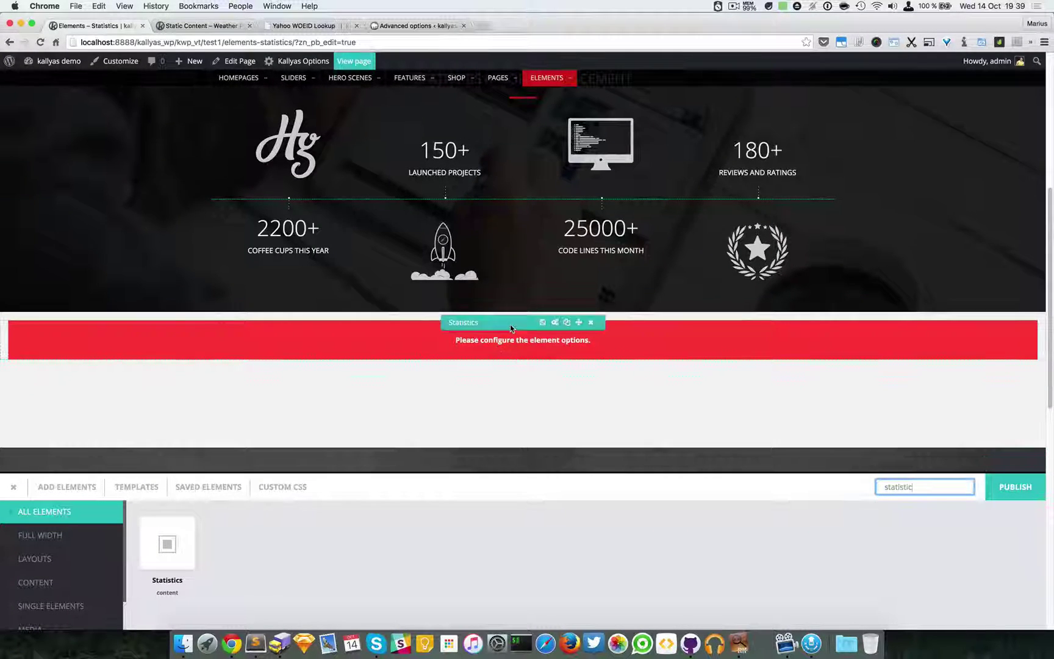
pyautogui.moveTo(544, 430)
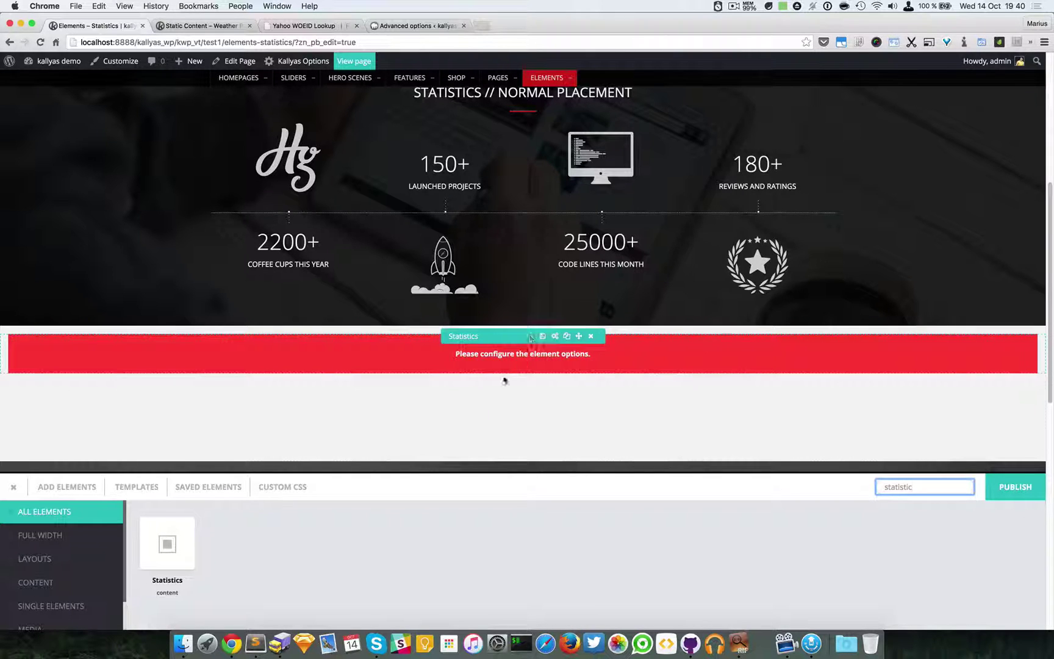
# Search elements for 'sect' and add a Section below the red placeholder element
pyautogui.doubleClick(900, 487)
pyautogui.write('sec')
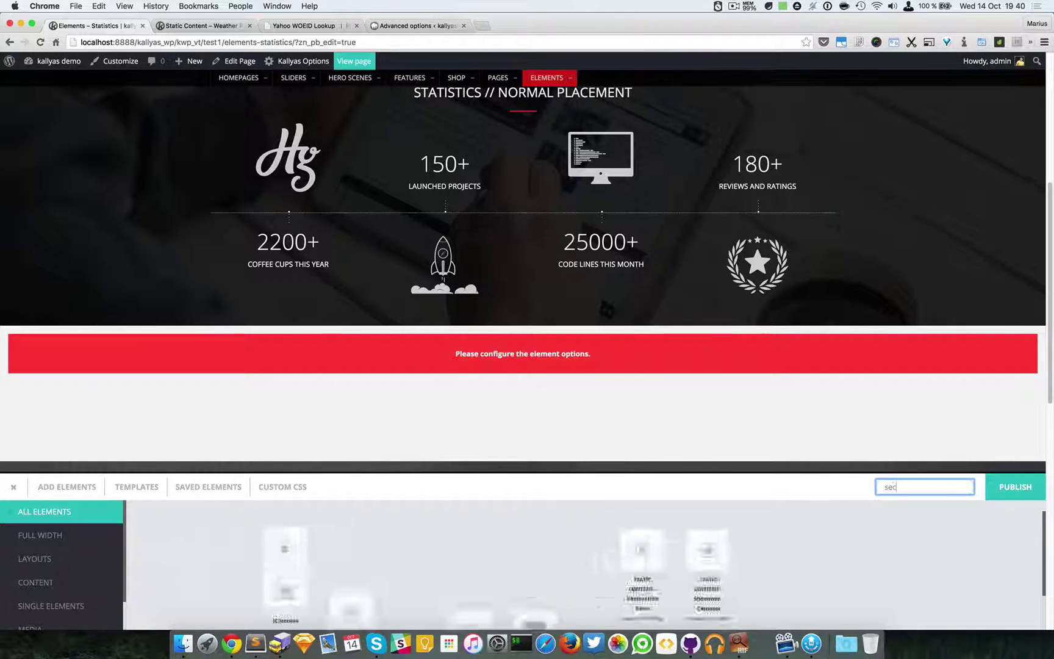
pyautogui.write('t')
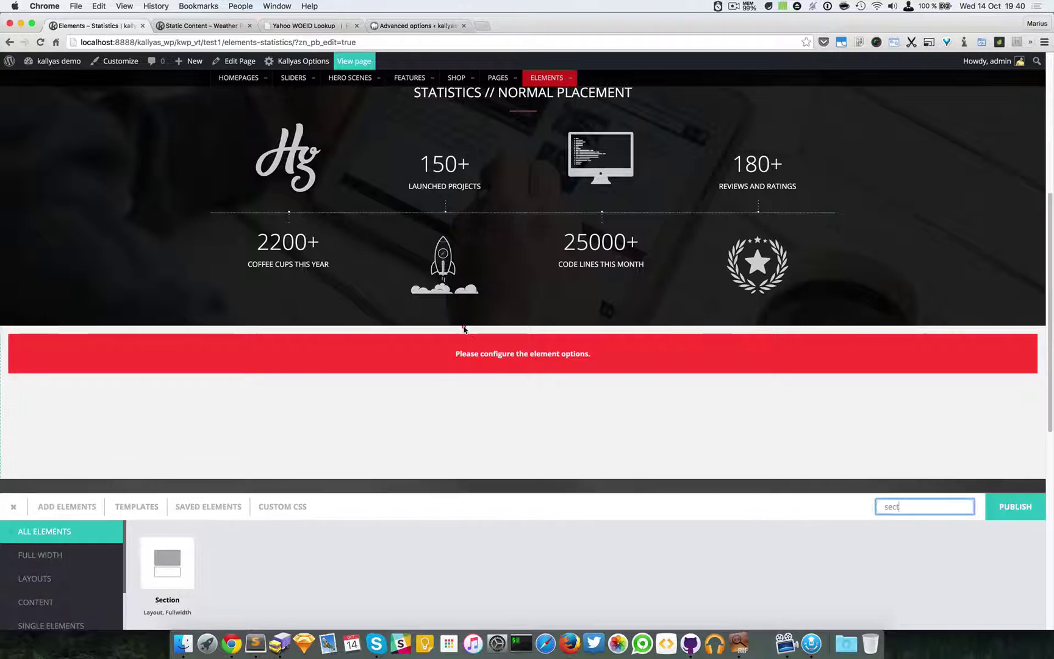
pyautogui.moveTo(464, 330); pyautogui.dragTo(463, 332)
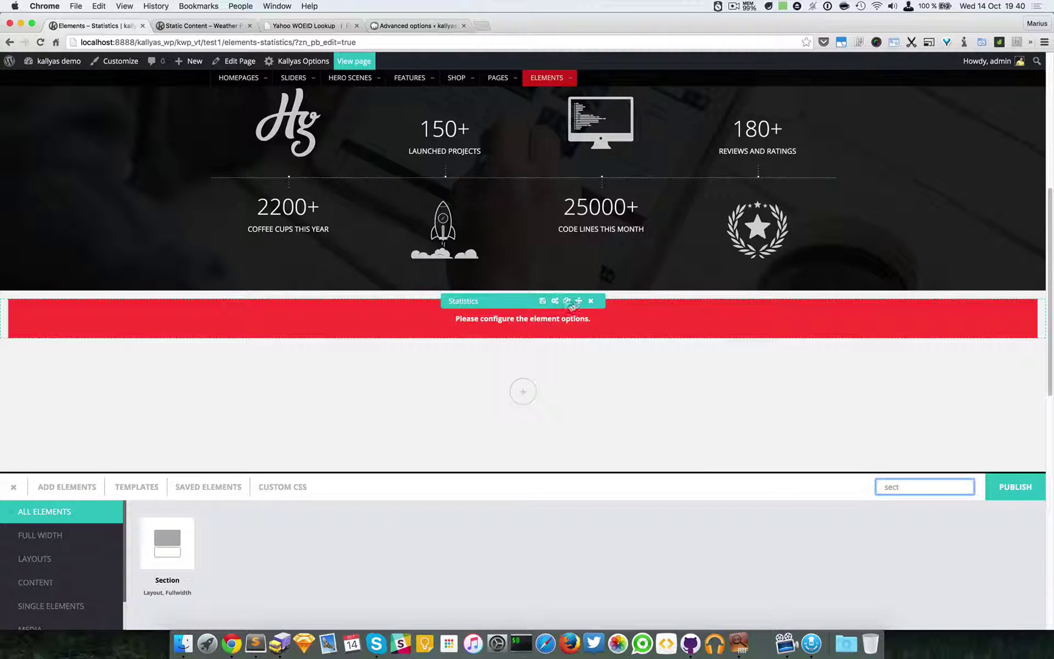
# Move the new Statistics element into the Section, leaving its options unchanged
pyautogui.moveTo(579, 302); pyautogui.dragTo(568, 346)
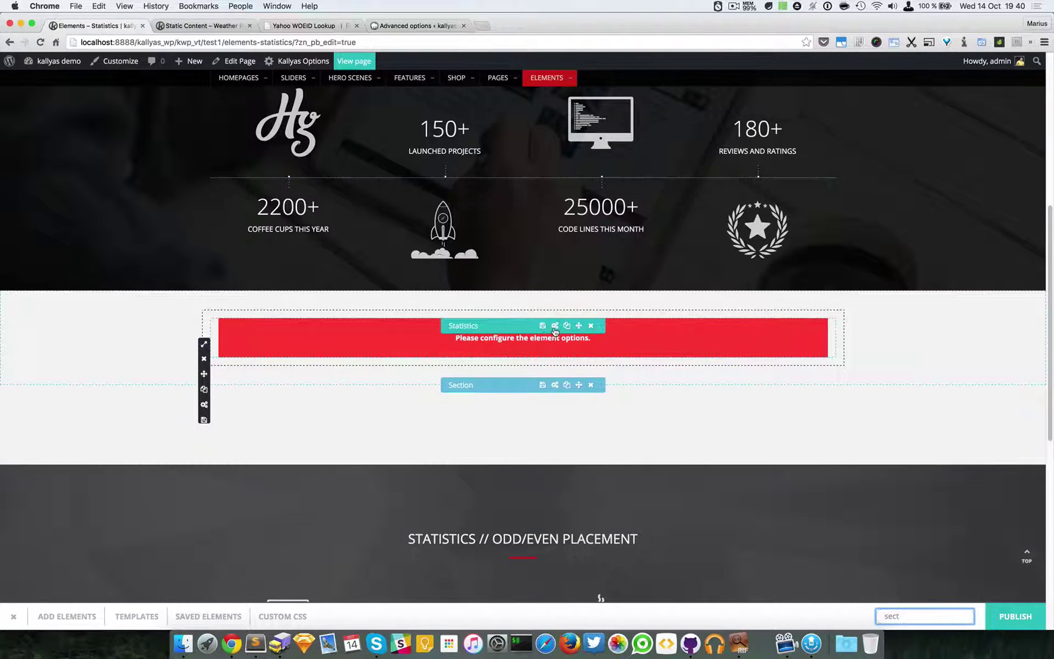
pyautogui.click(555, 326)
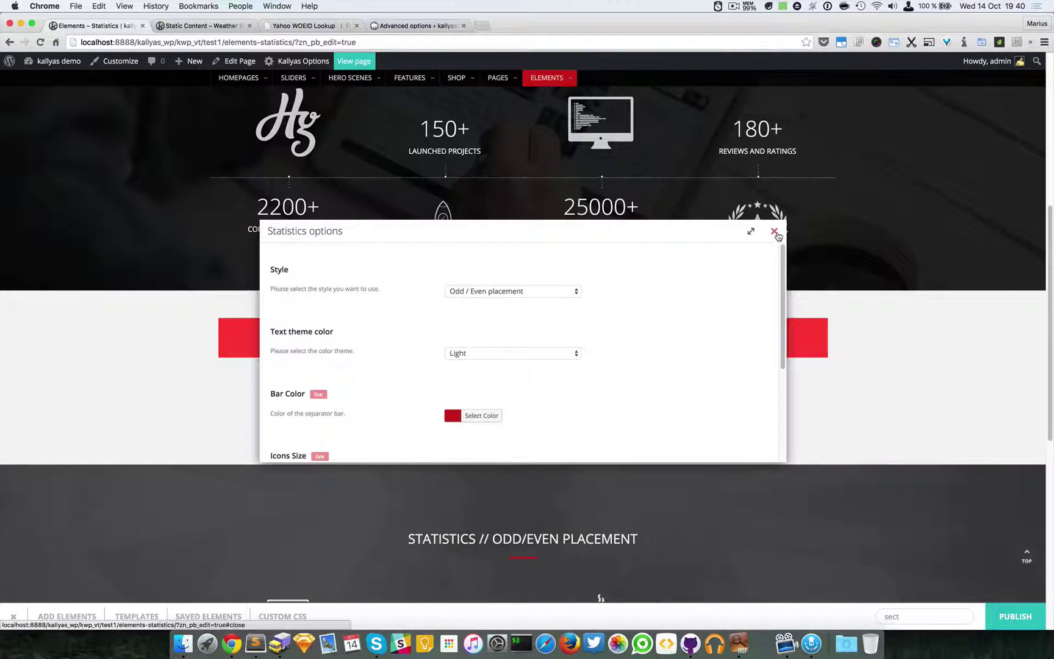
pyautogui.click(775, 232)
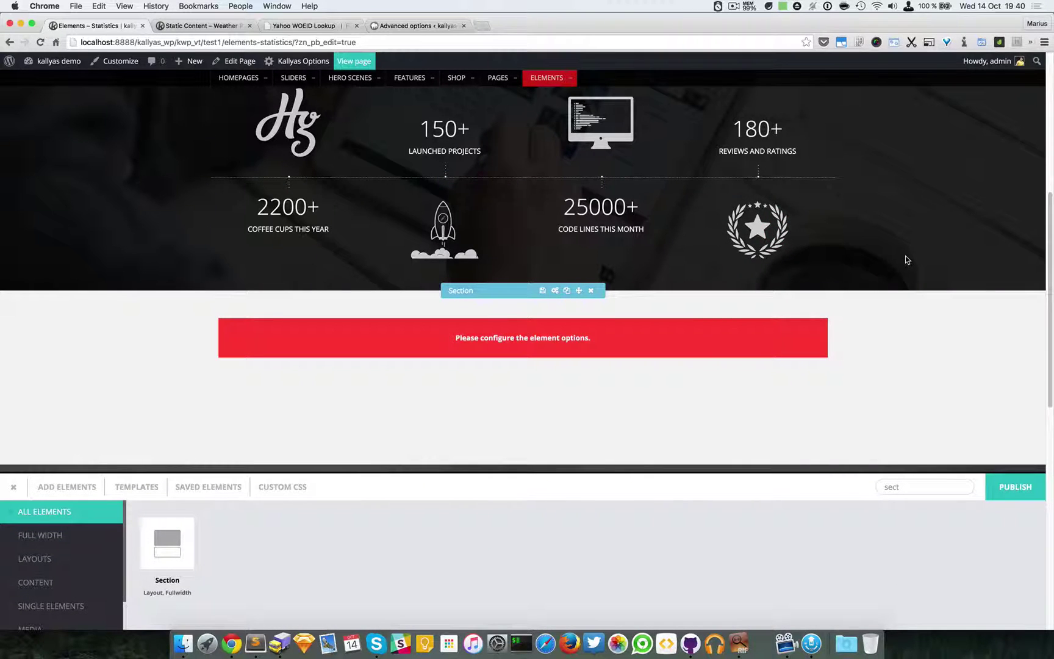